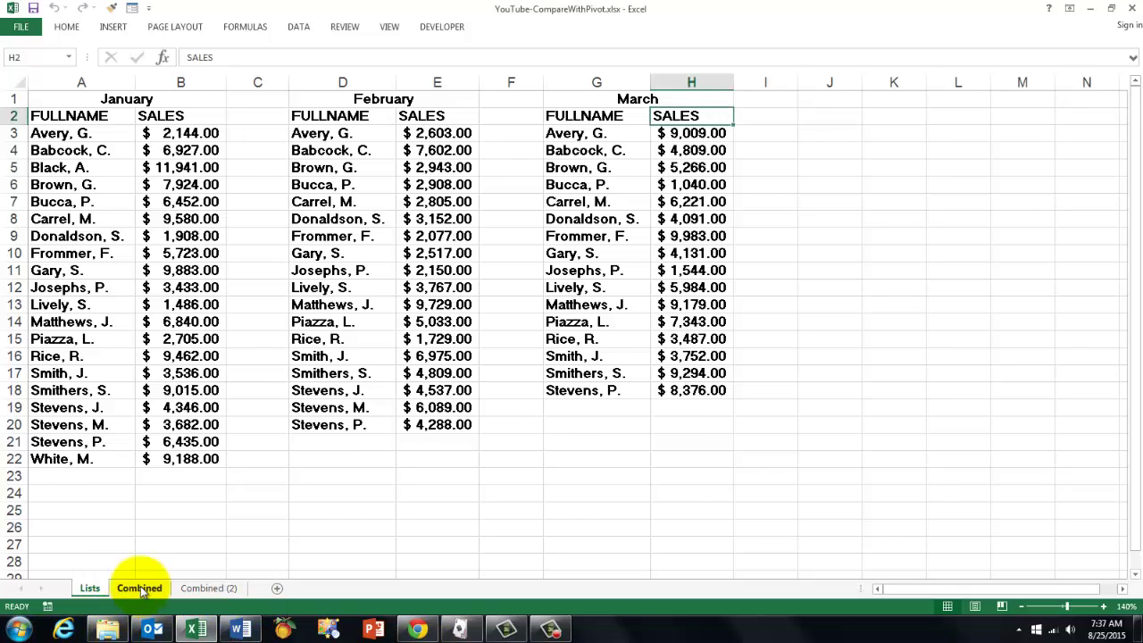
- Compare the Combined example pivot with the separate monthly lists, highlighting the Month column
click(139, 589)
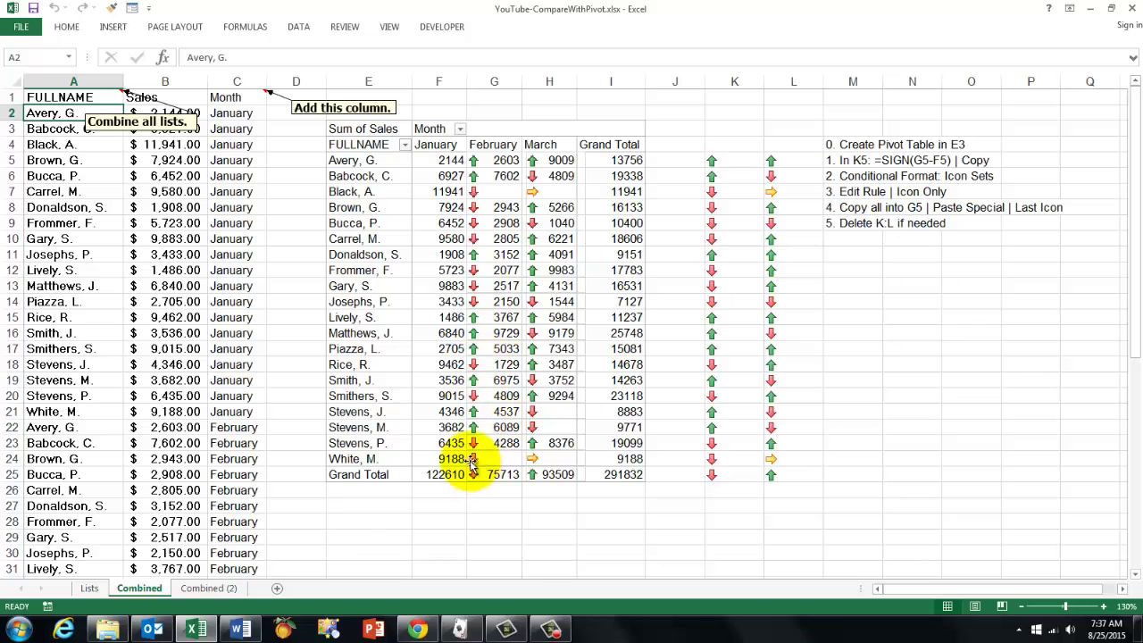
click(91, 590)
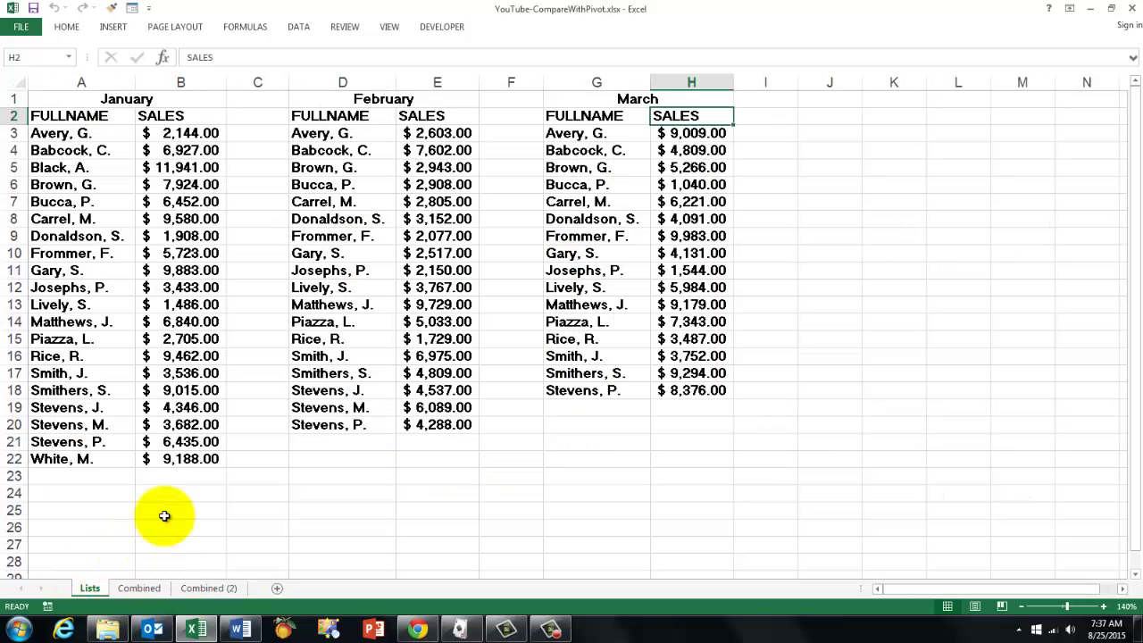
click(141, 588)
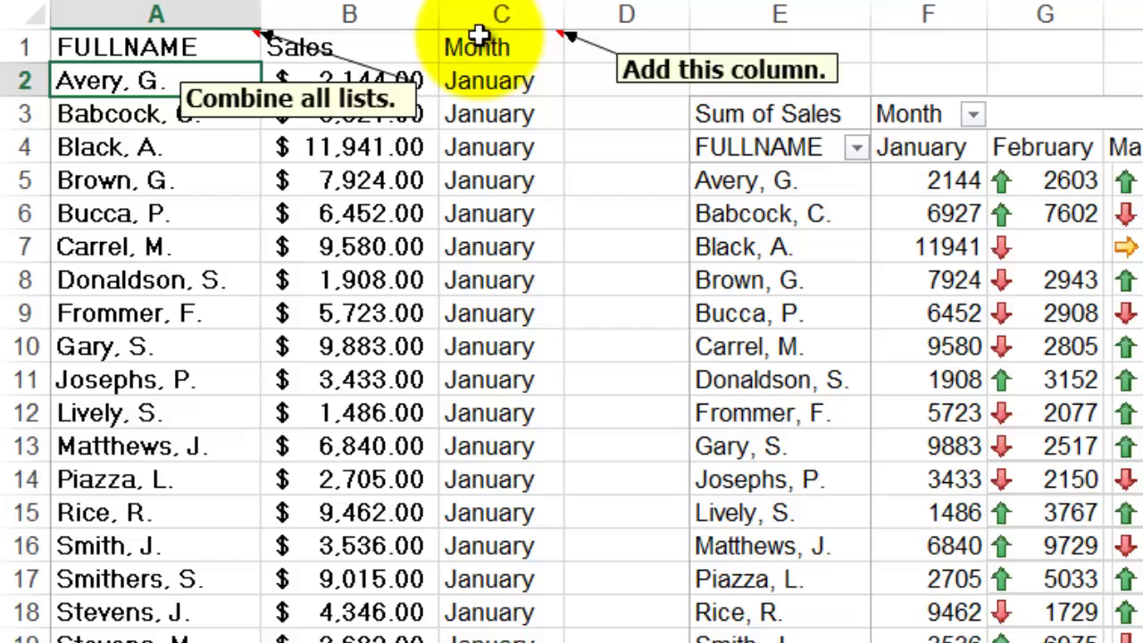
click(498, 15)
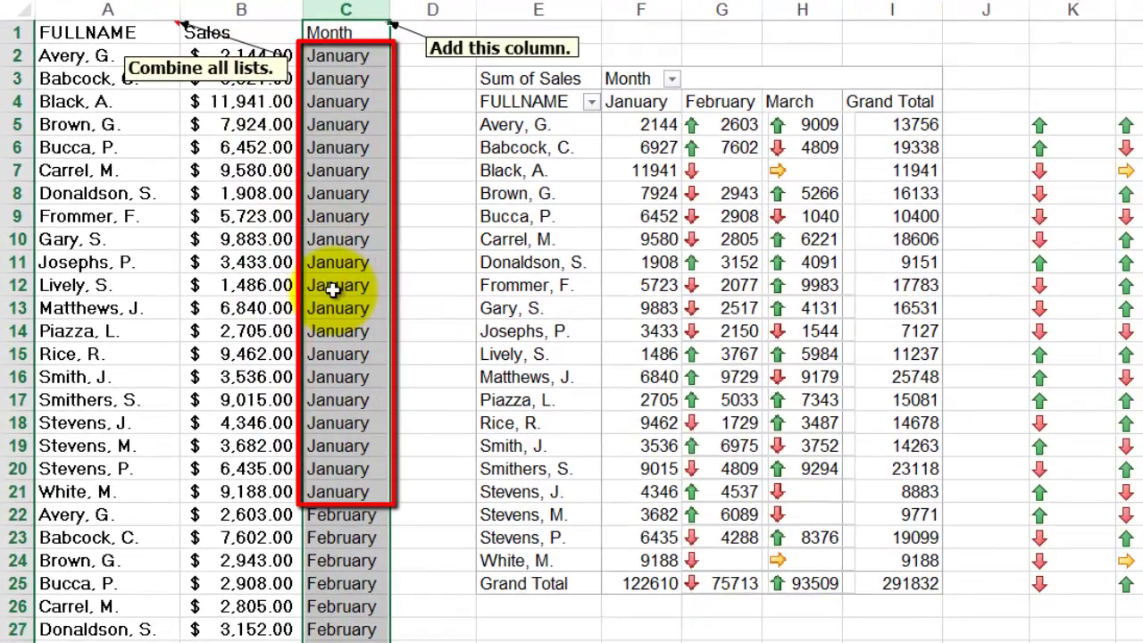
click(192, 169)
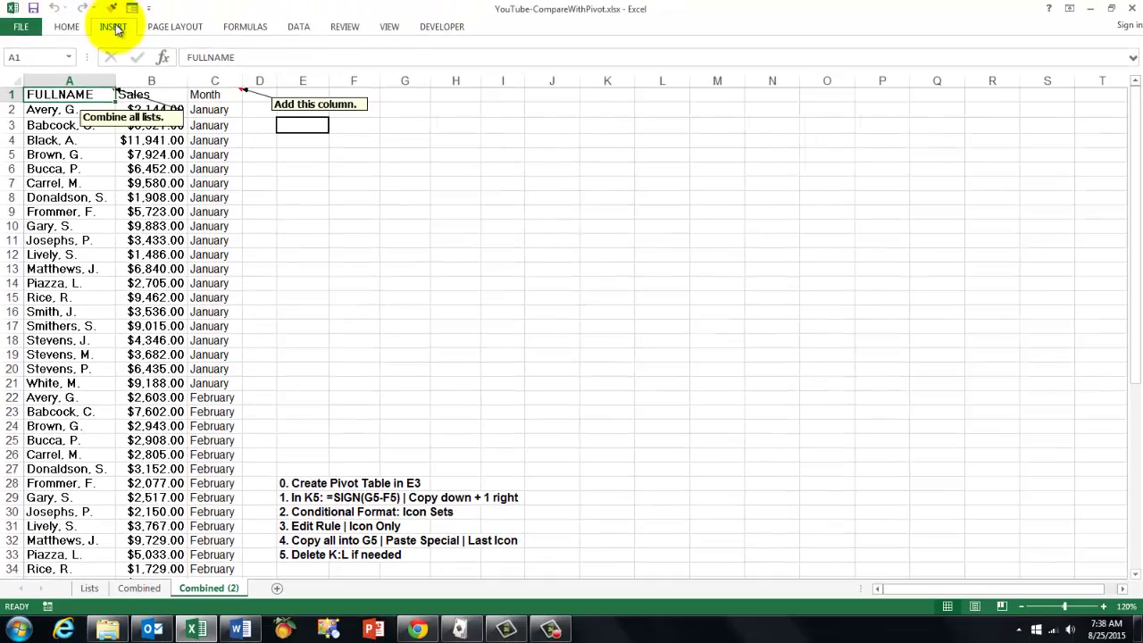
- Insert an empty PivotTable from A1:C55 at cell E3 on the existing worksheet
click(115, 27)
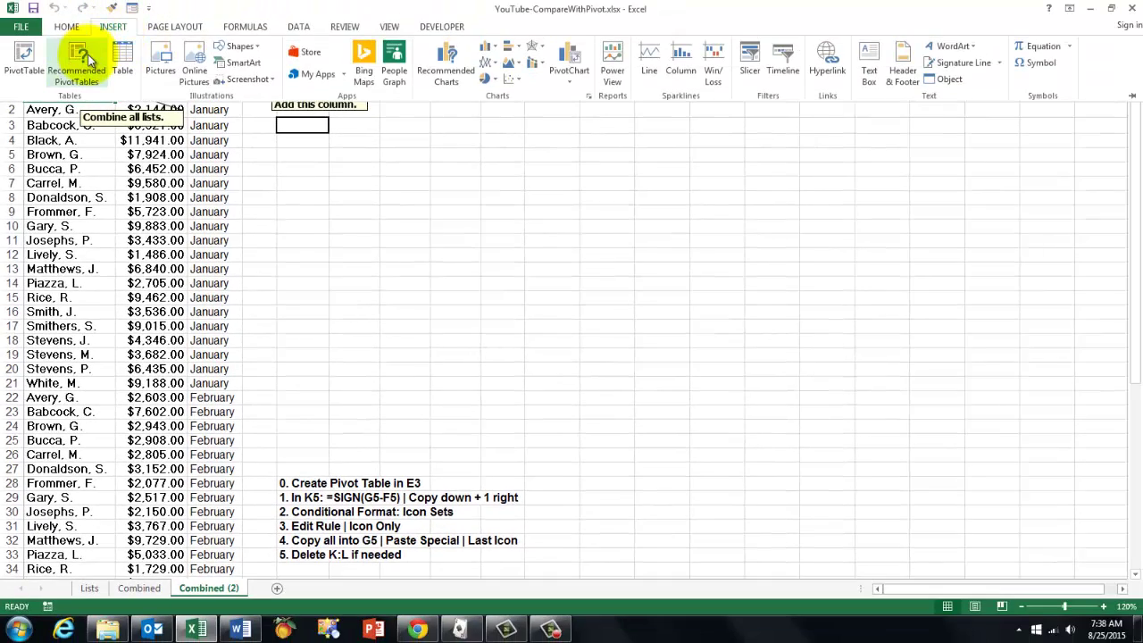
click(25, 62)
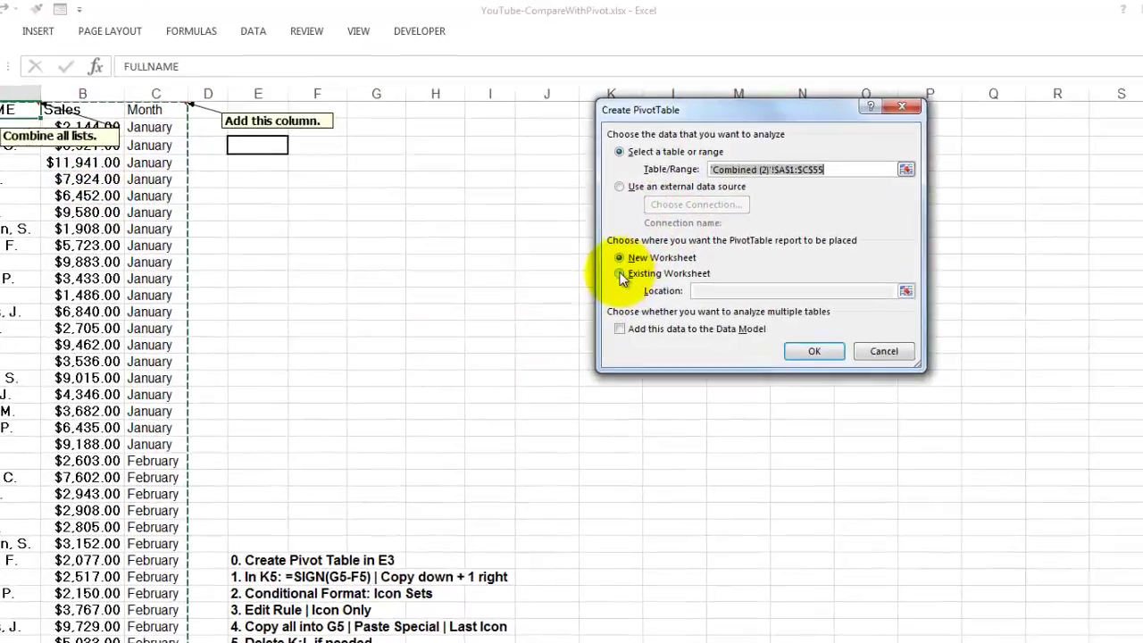
click(622, 275)
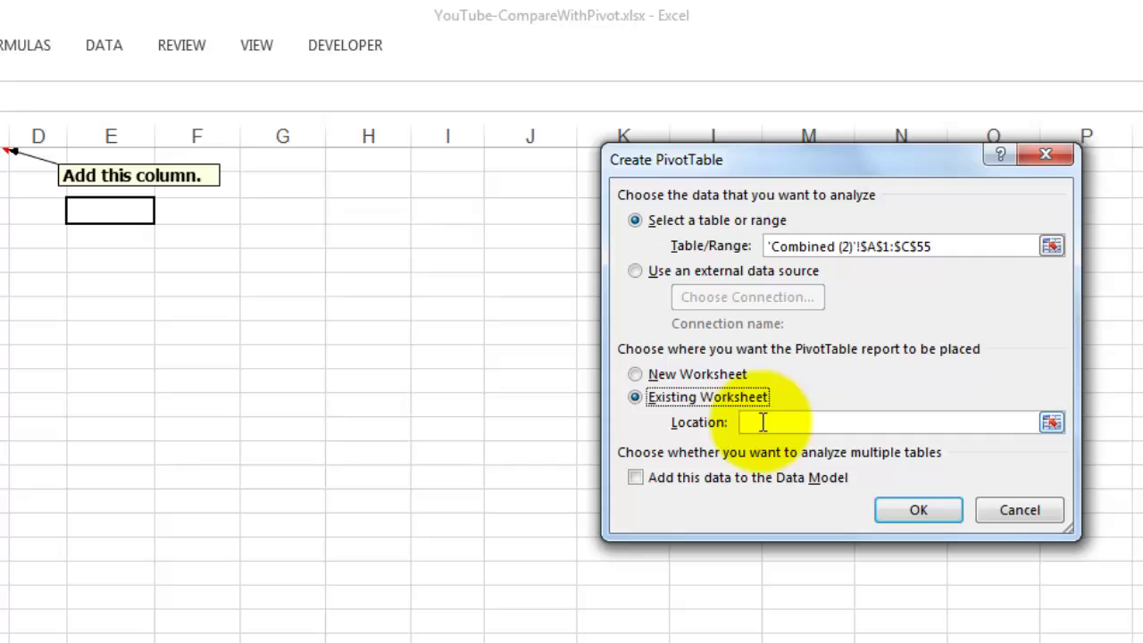
click(95, 221)
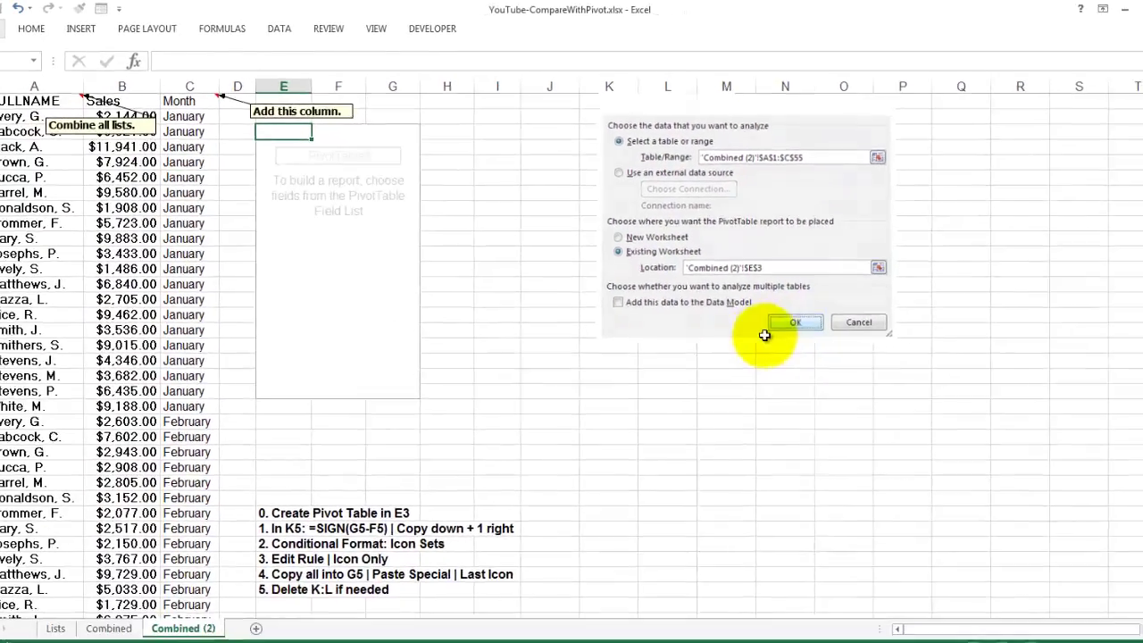
click(929, 509)
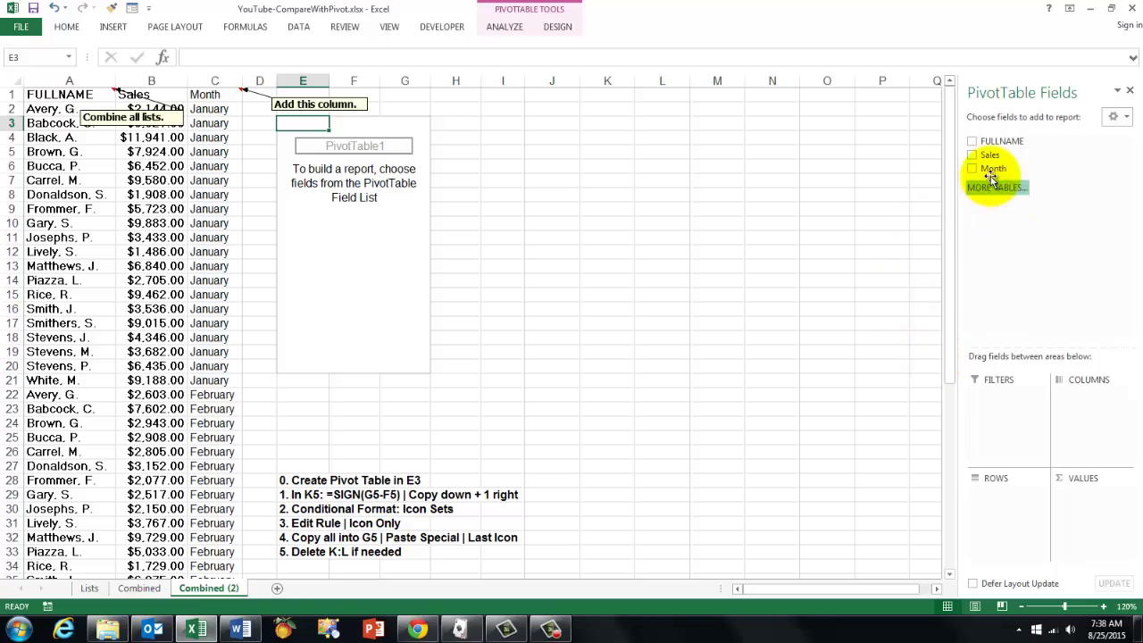
- Lay out the pivot with FULLNAME in Rows, Month in Columns and Sales summed as Values
drag(991, 153, 997, 494)
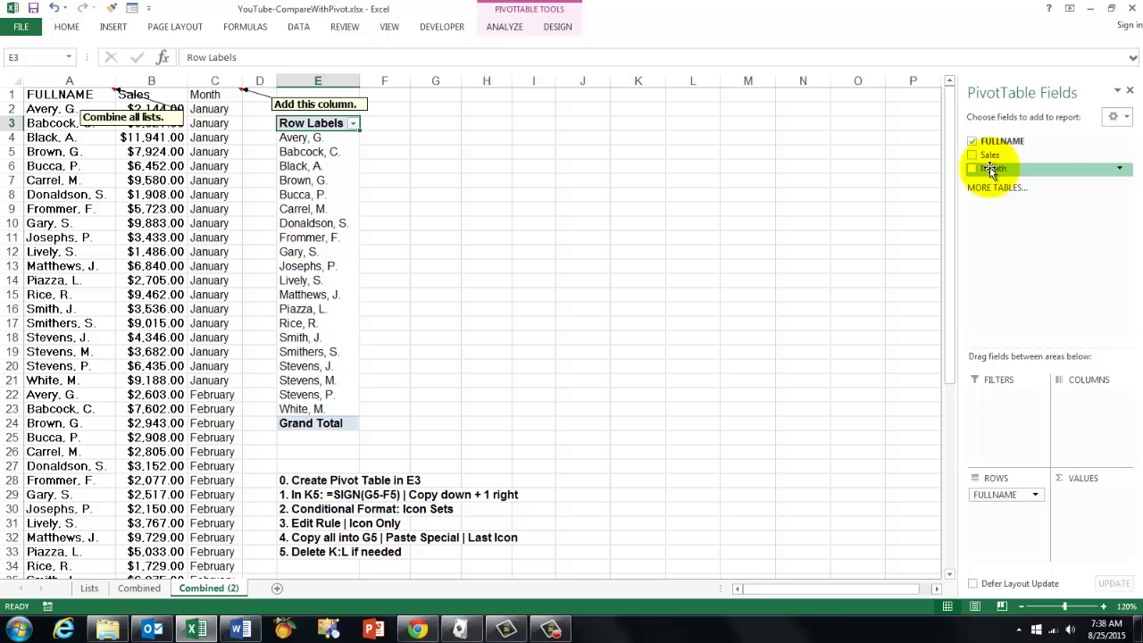
drag(992, 168, 1090, 398)
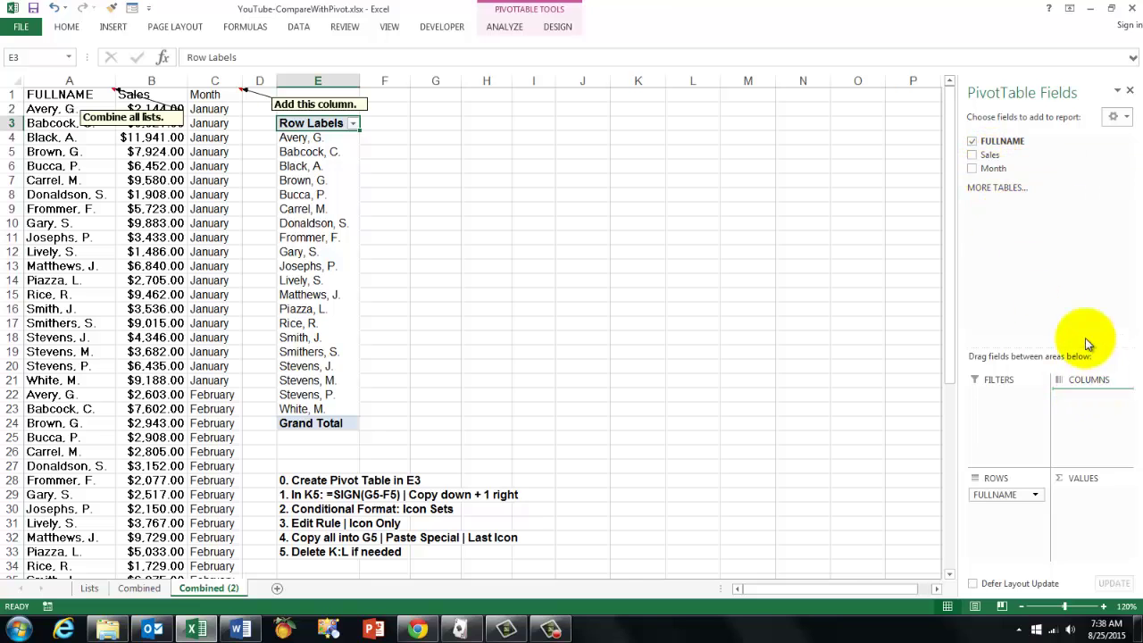
drag(991, 157, 1096, 497)
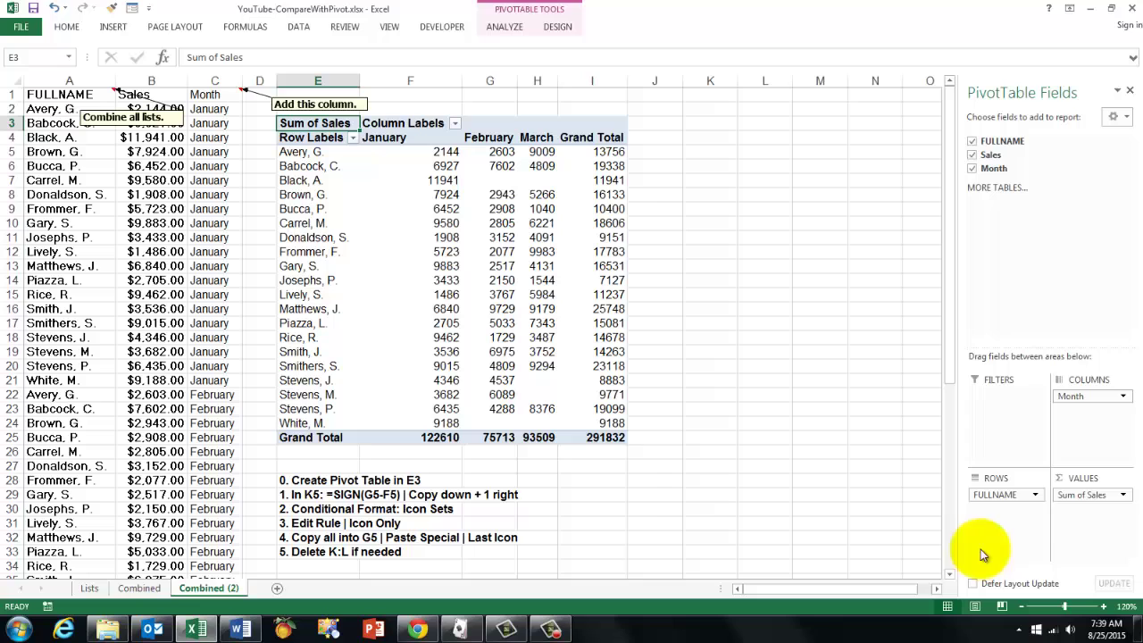
- Format the Sum of Sales values as Currency with 2 decimals and a $ sign
click(1078, 496)
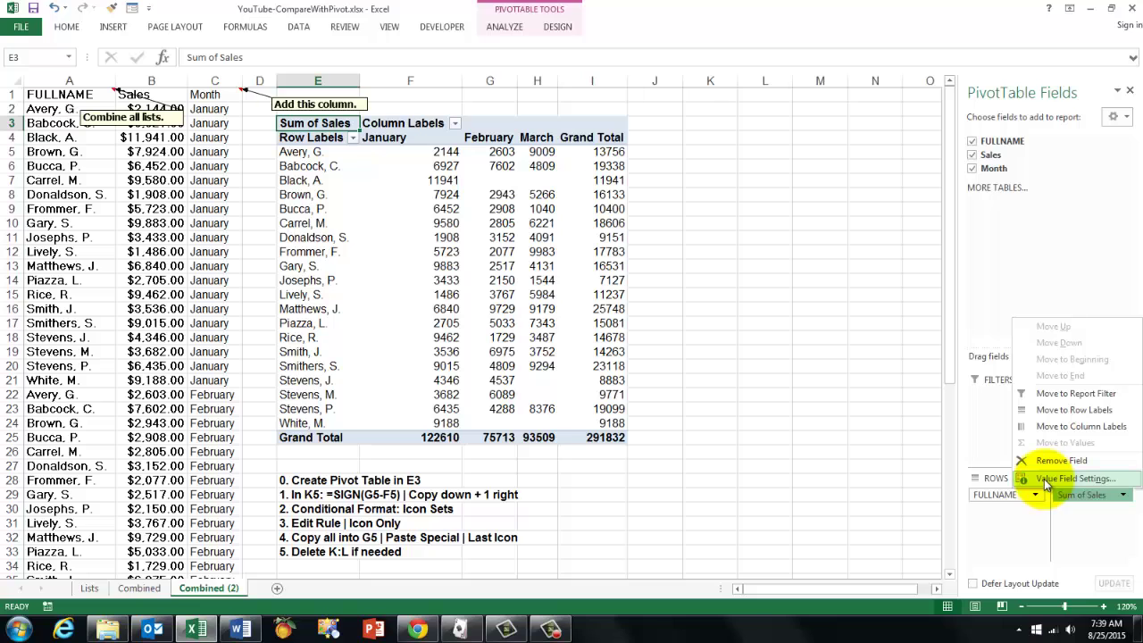
click(1047, 480)
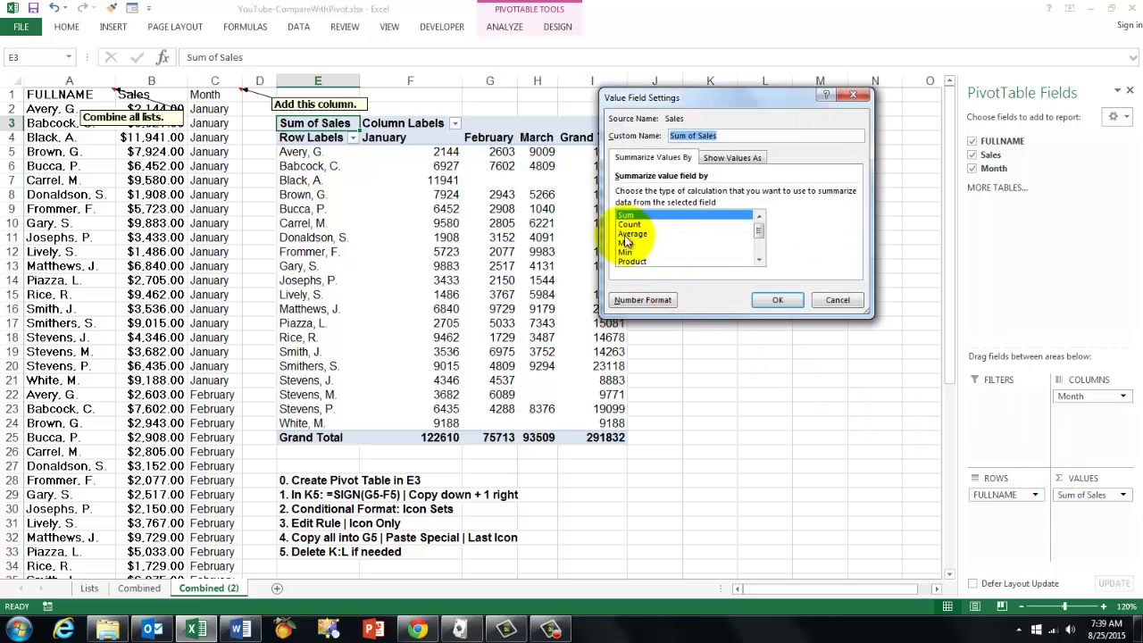
click(657, 302)
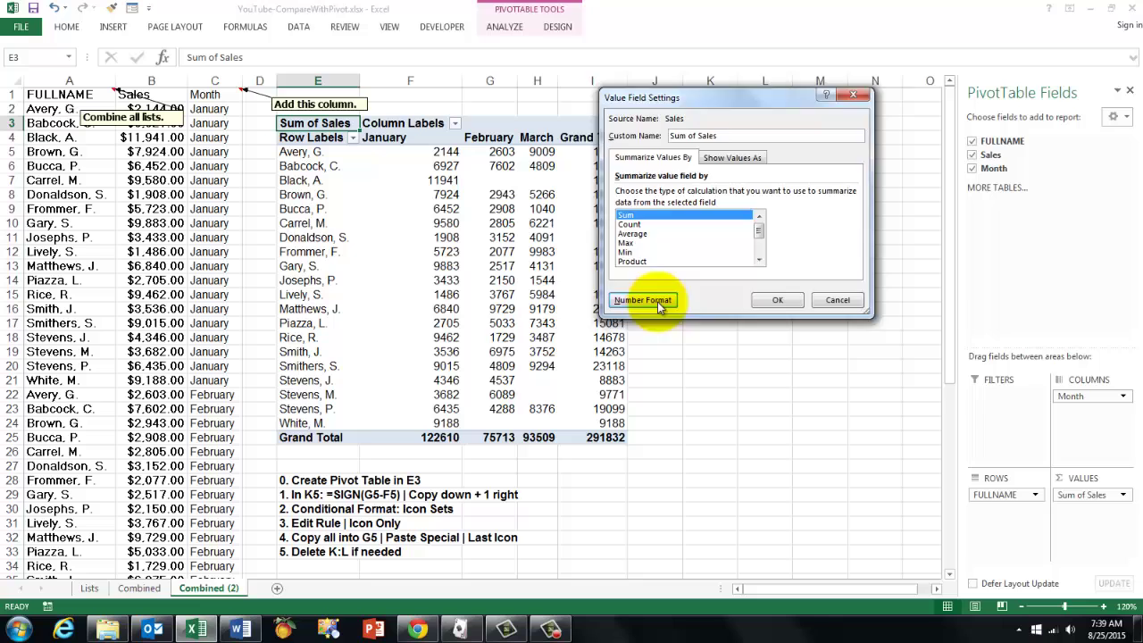
click(577, 121)
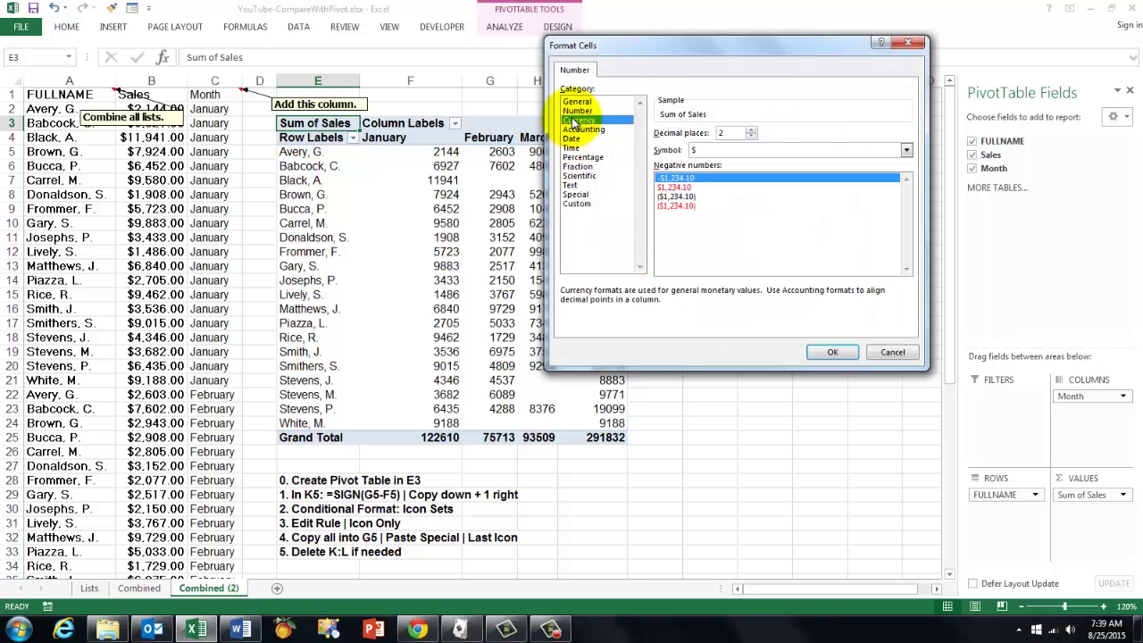
click(832, 353)
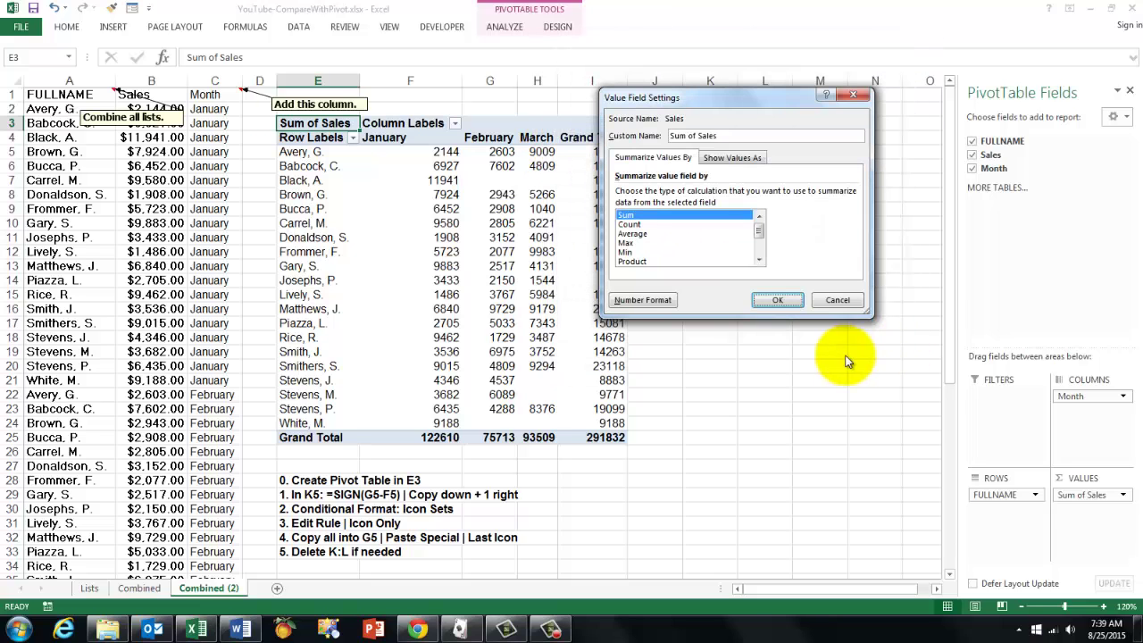
click(777, 303)
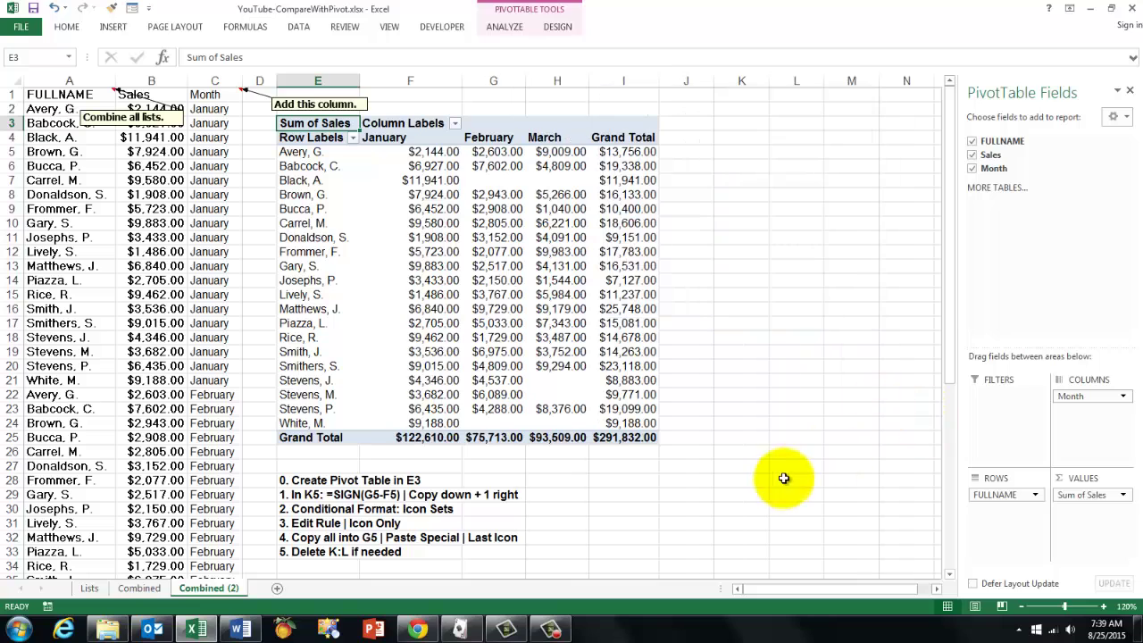
- Enter the formula =SIGN(G5-F5) in cell K5
click(732, 153)
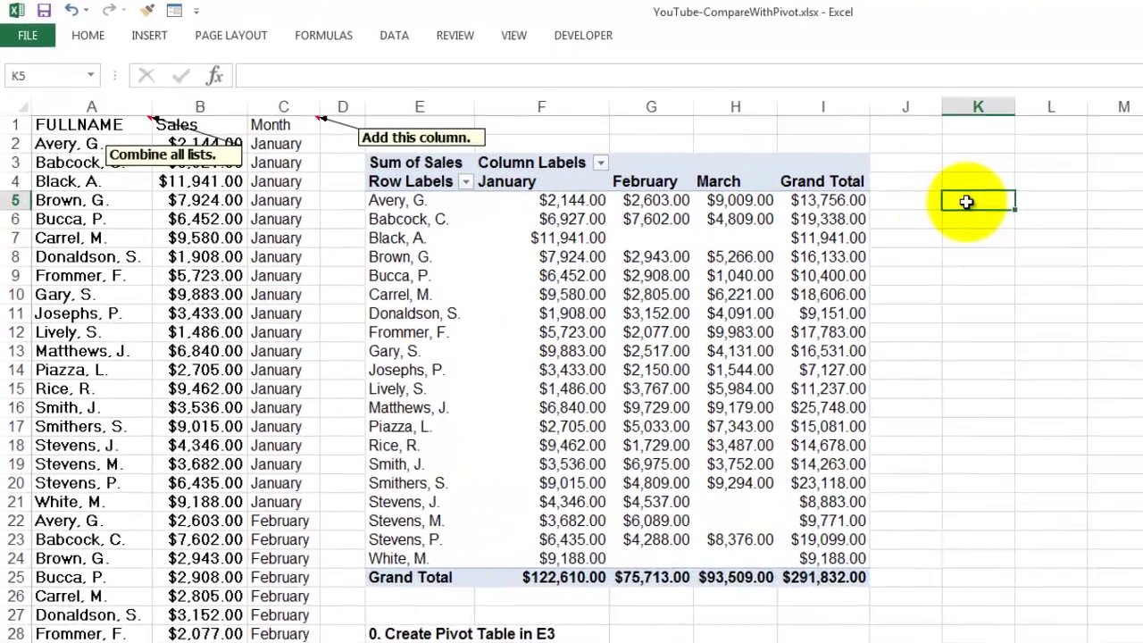
text(=sign)
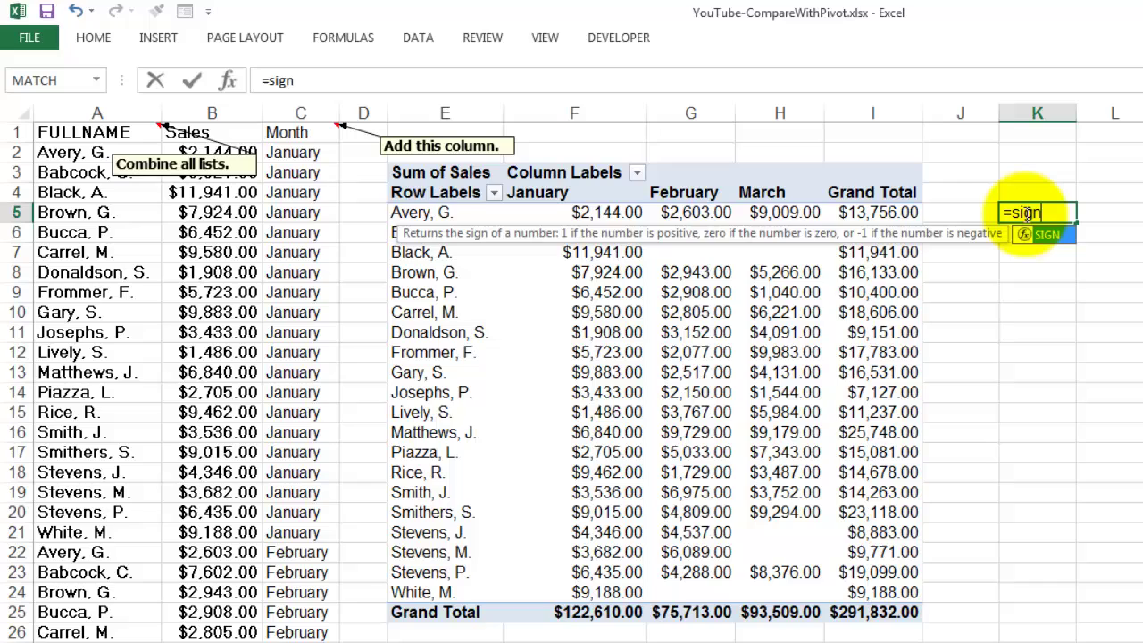
text(()
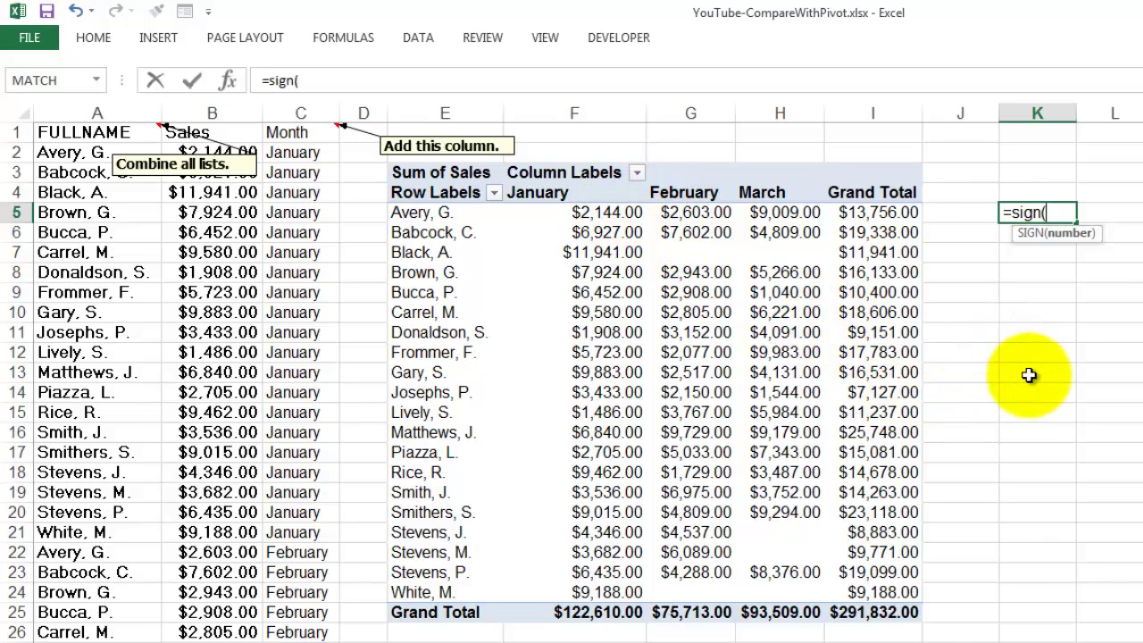
text(g5-)
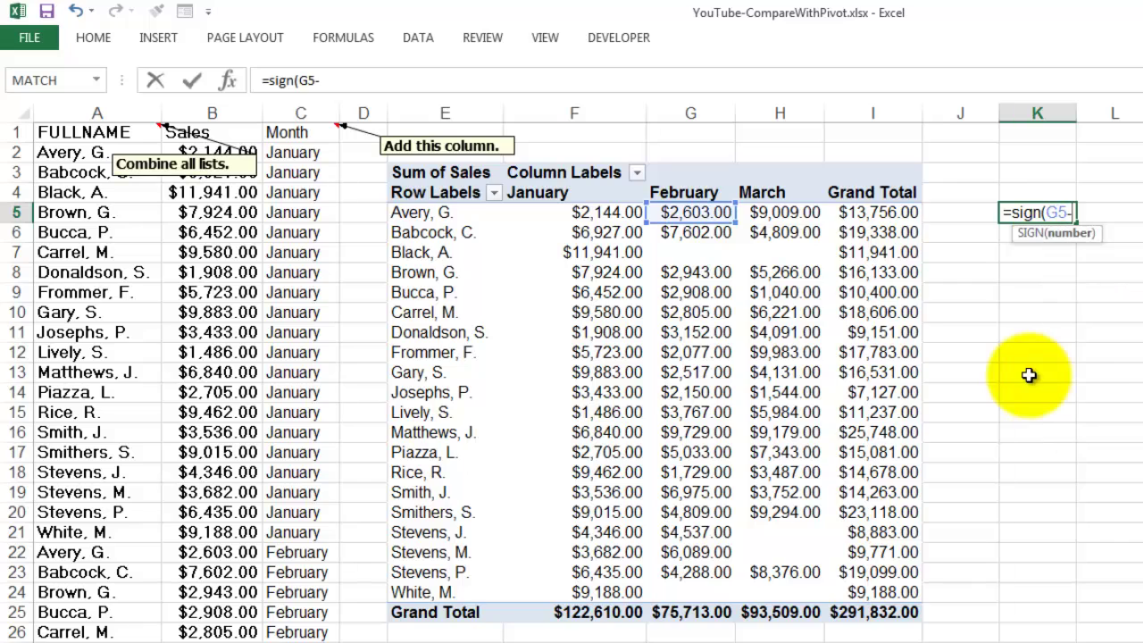
text(F5)
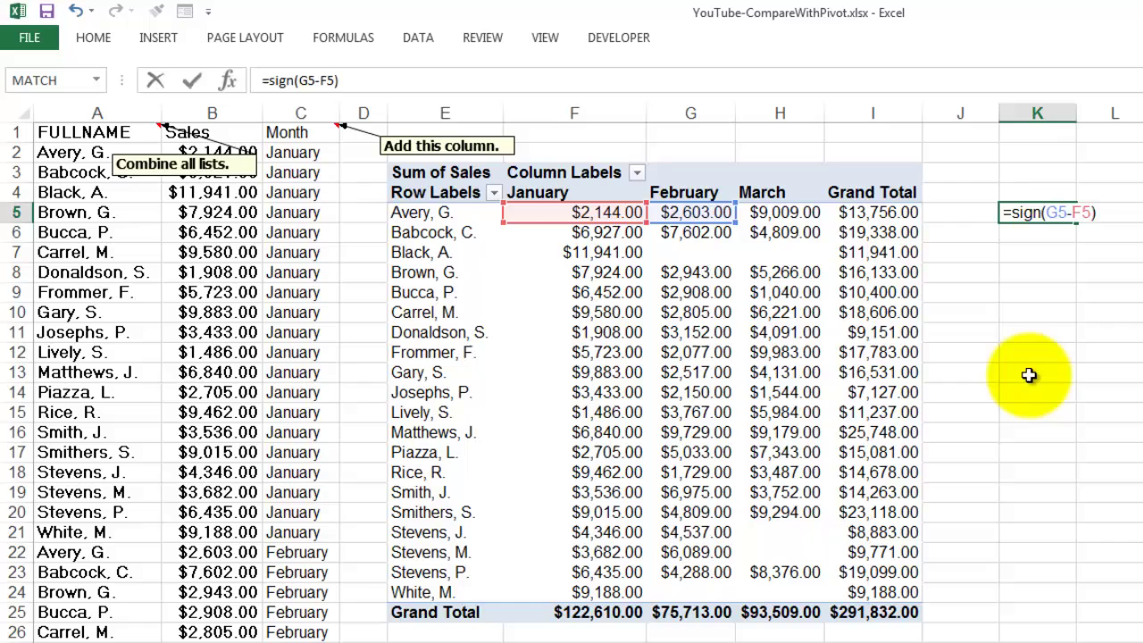
text())
key(ctrl+Return)
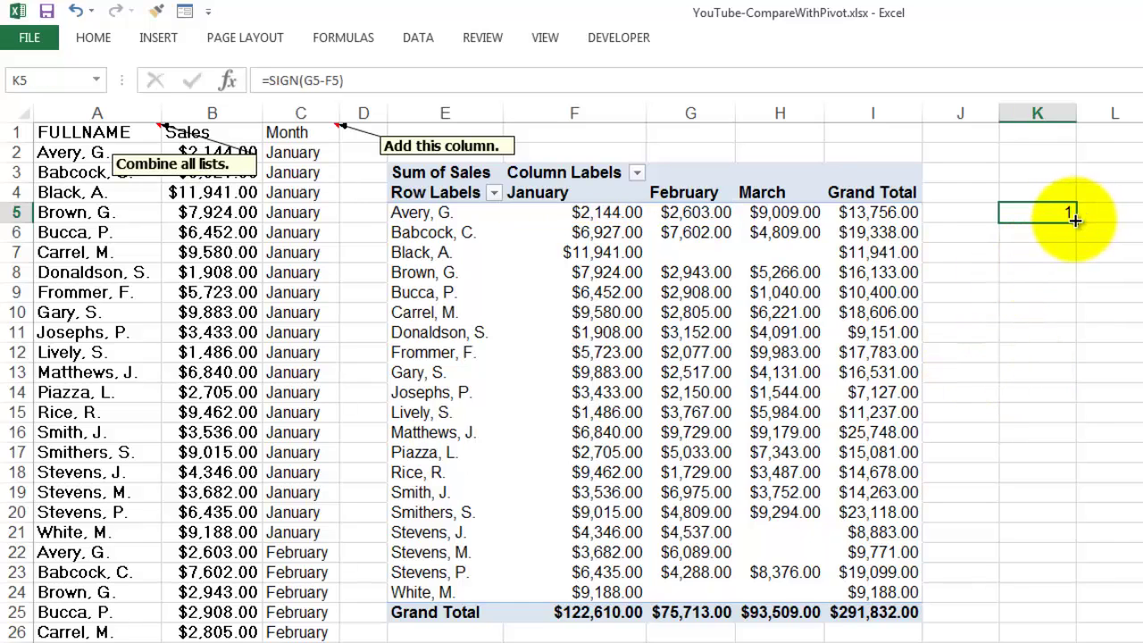
- Fill the SIGN formula down to row 25 and across into column L
drag(1076, 221, 1069, 632)
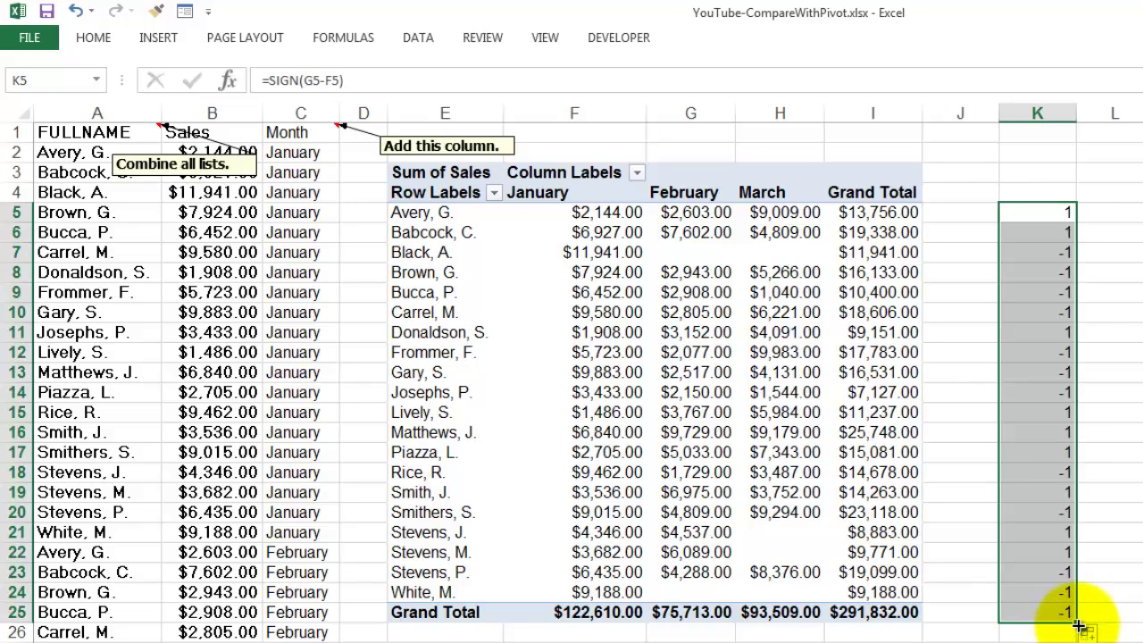
drag(1079, 628, 1117, 630)
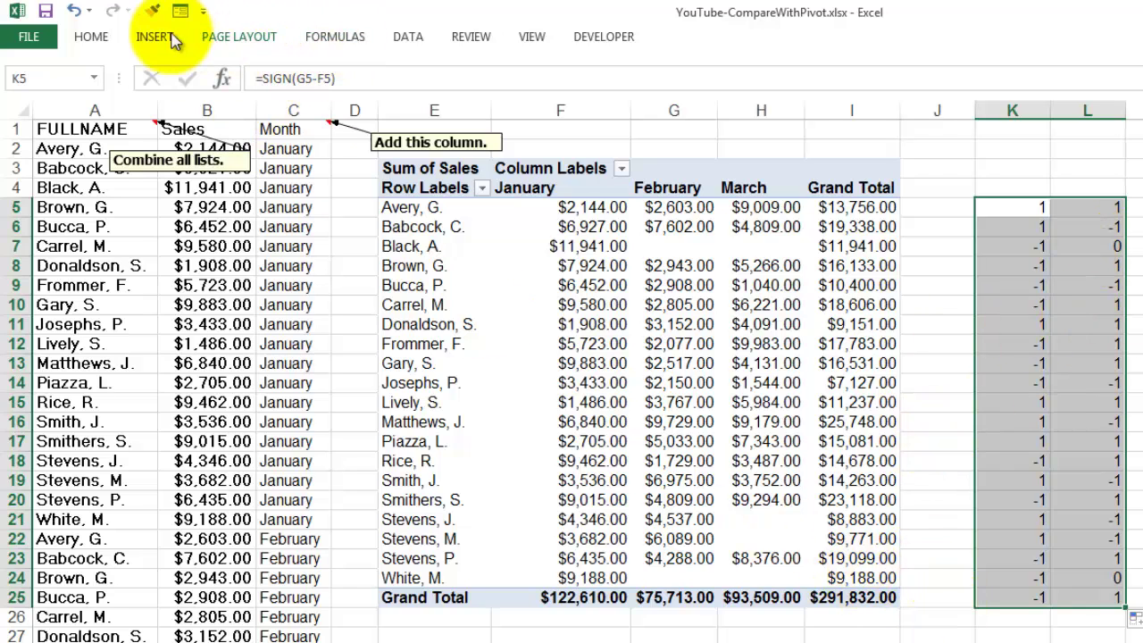
click(89, 40)
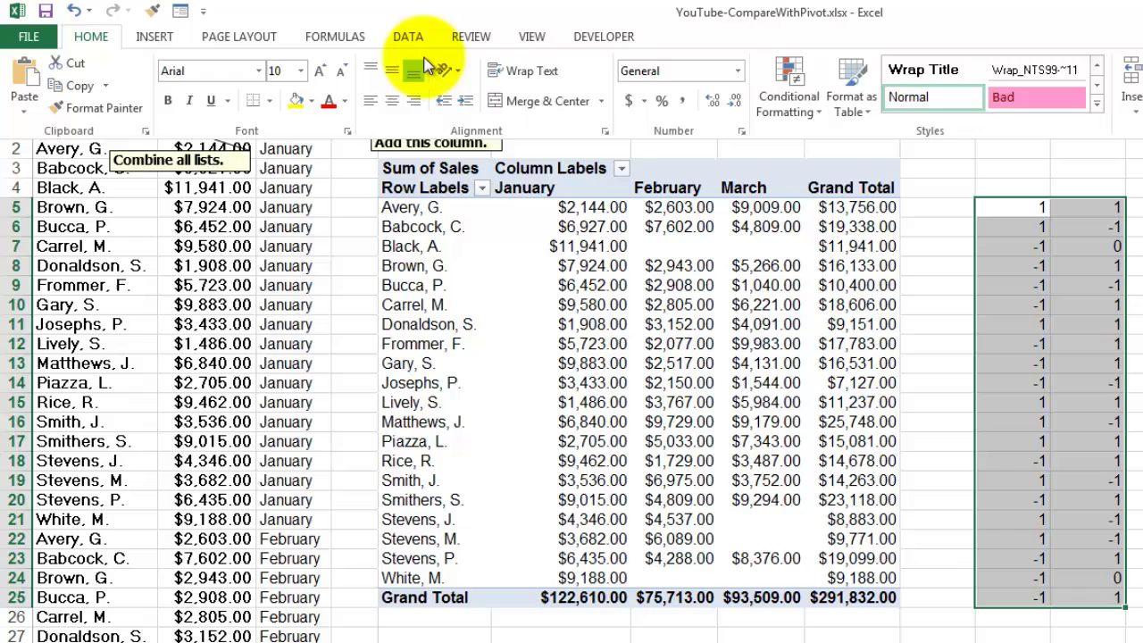
- Apply the Directional three-arrow icon set to K5:L25
click(784, 112)
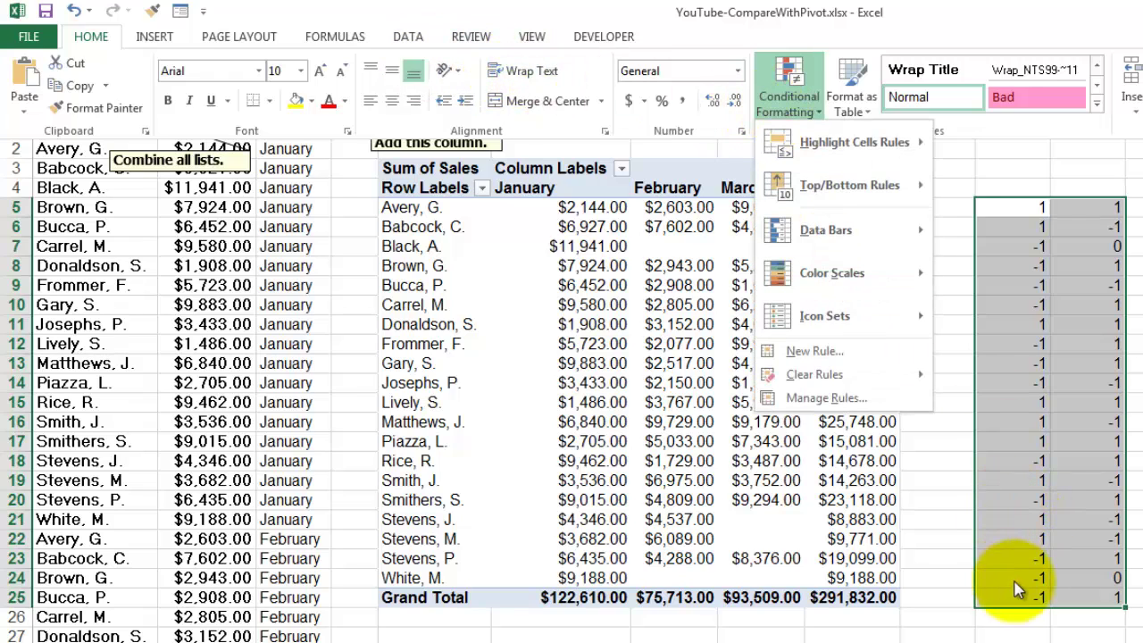
mouse_move(826, 325)
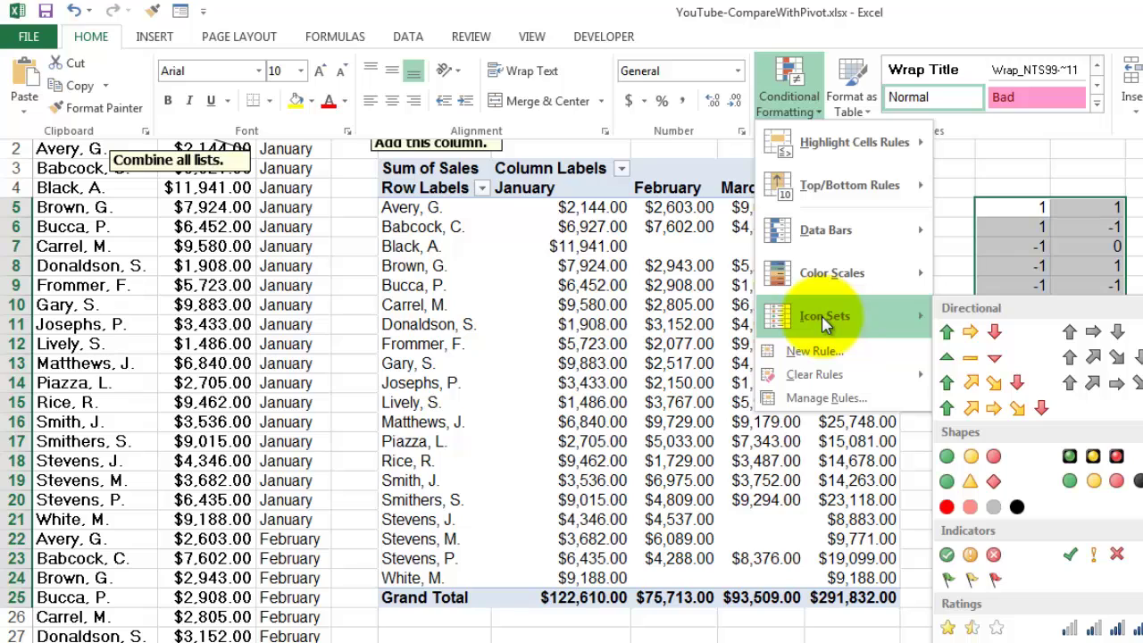
click(960, 332)
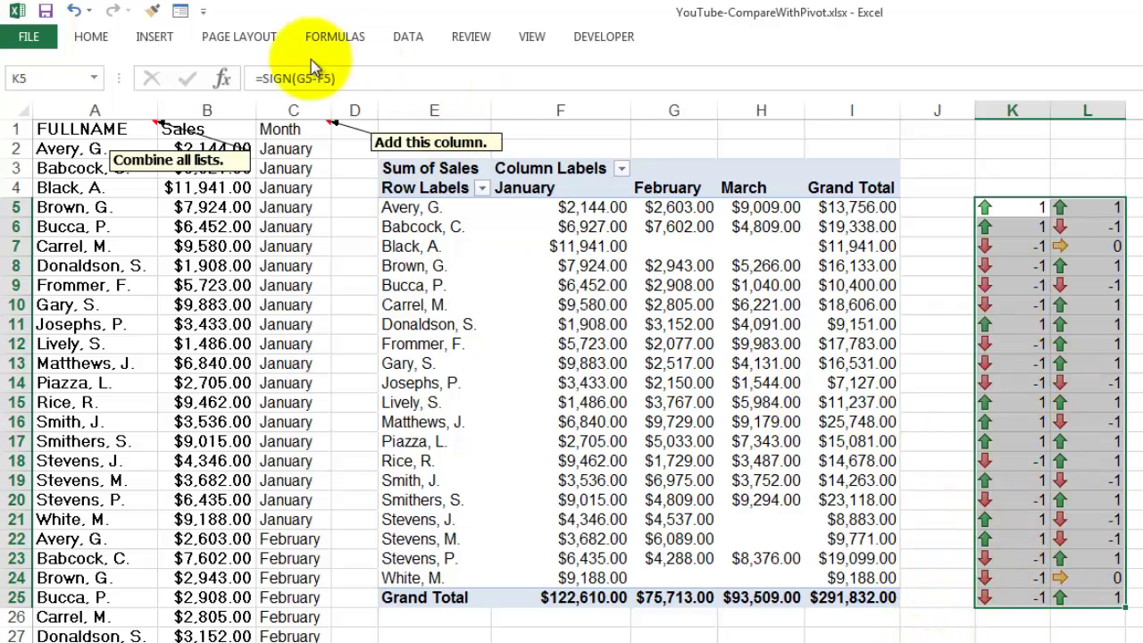
- Edit the K5:L25 Icon Set rule to Show Icon Only, hiding the 1, -1, 0 numbers
click(100, 38)
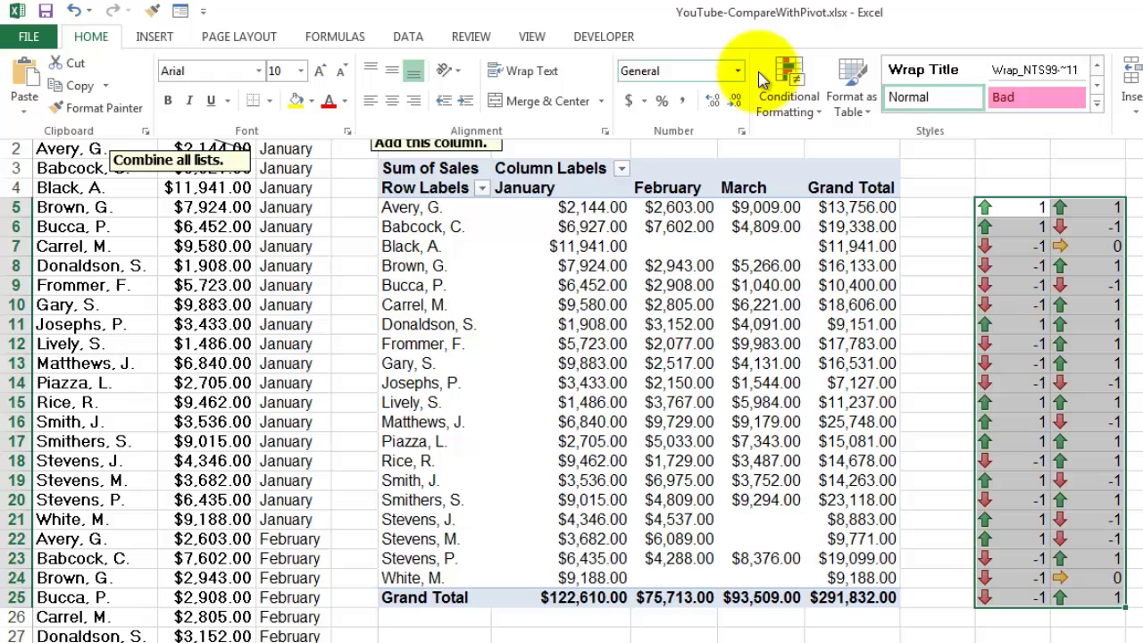
click(809, 99)
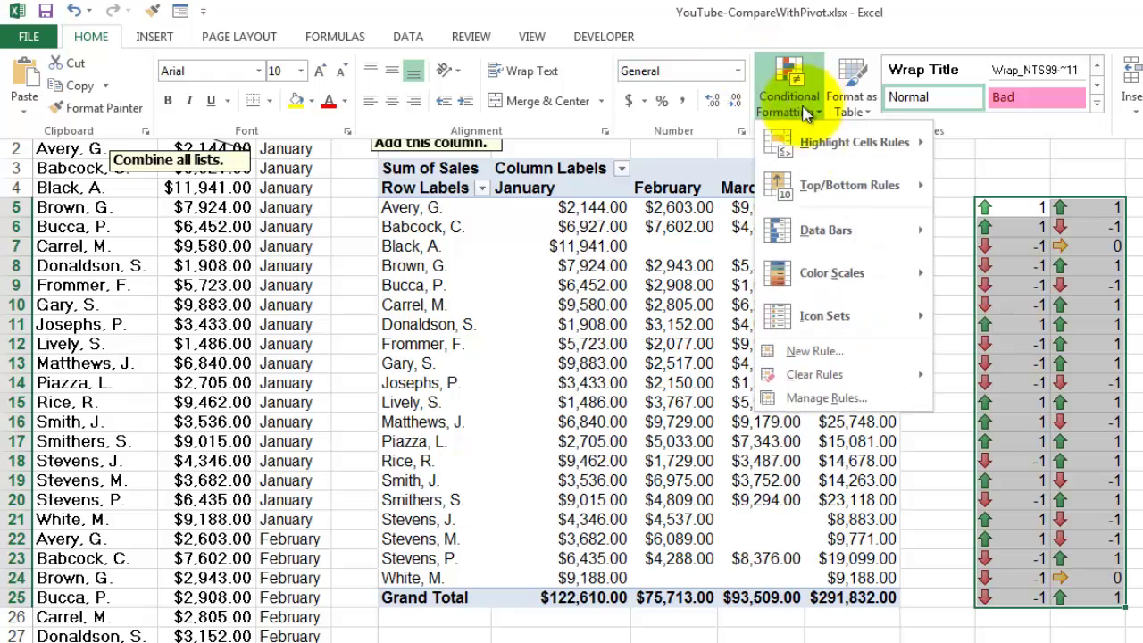
click(808, 402)
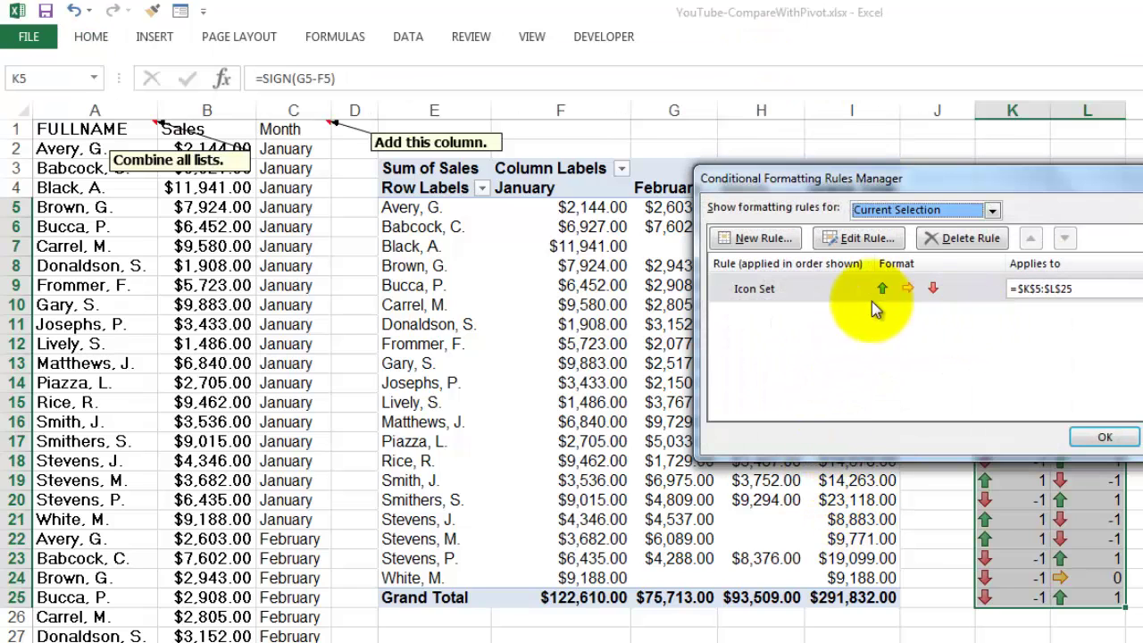
click(769, 288)
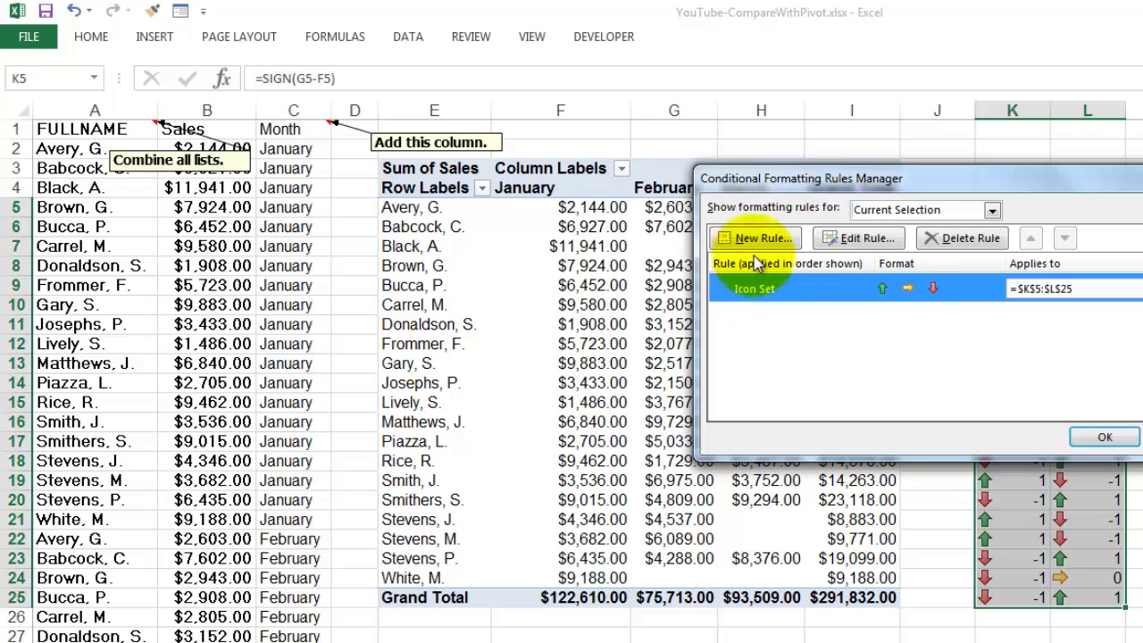
click(868, 243)
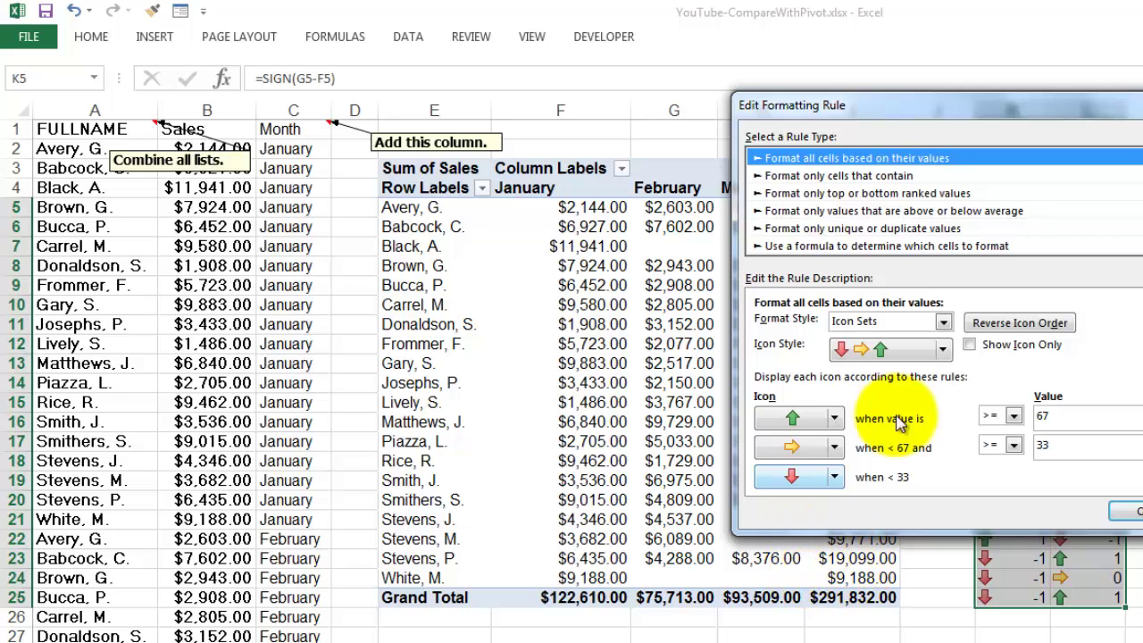
click(969, 347)
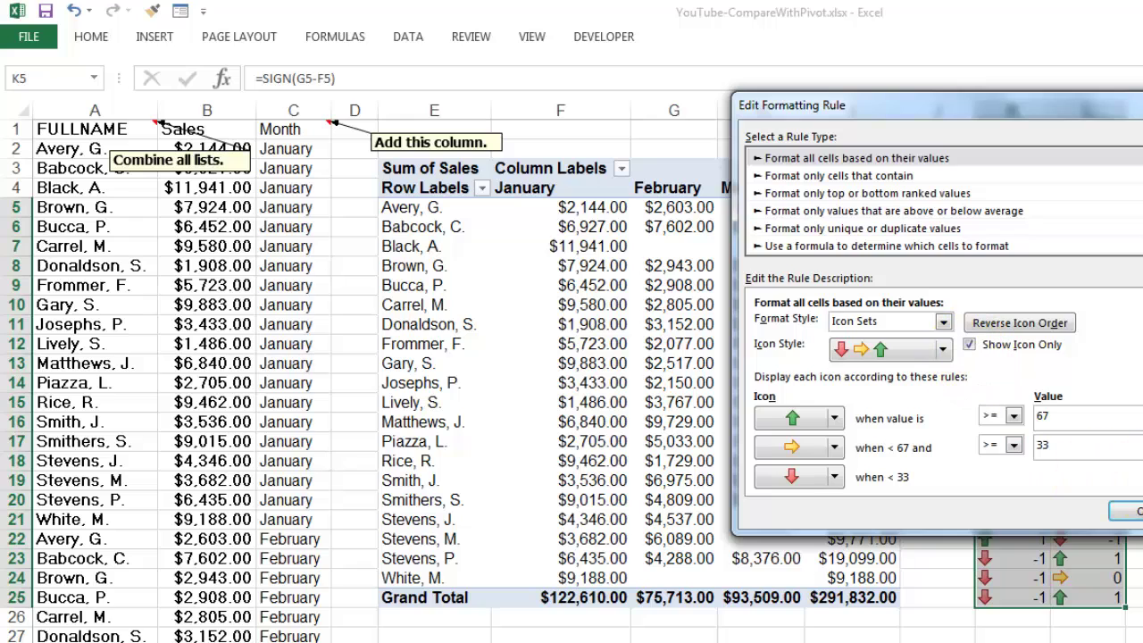
click(1127, 511)
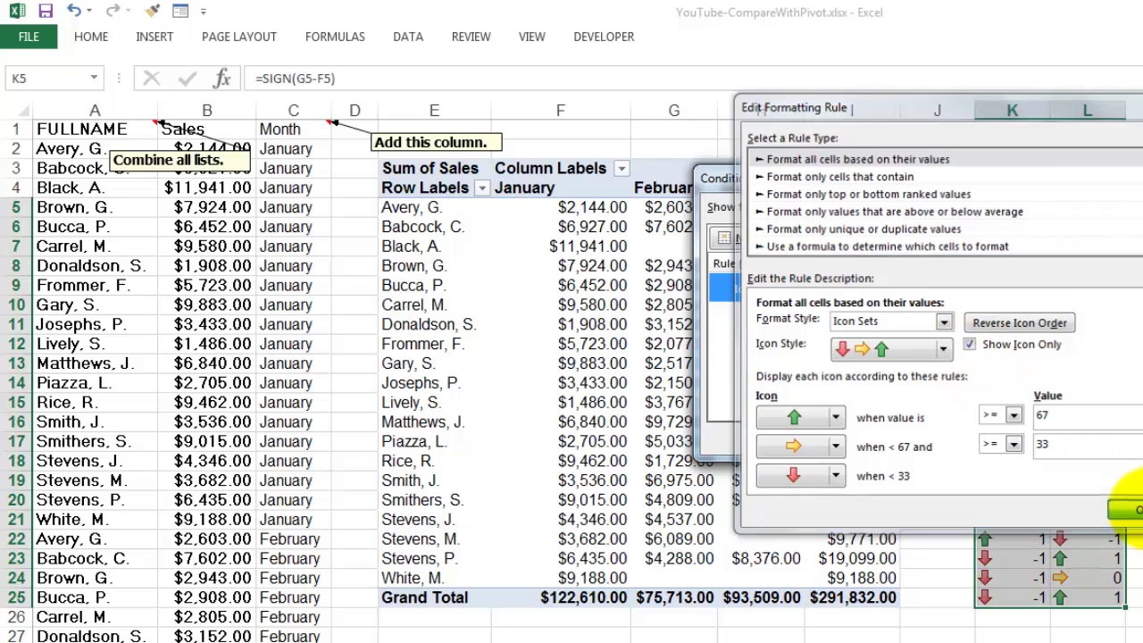
click(1105, 439)
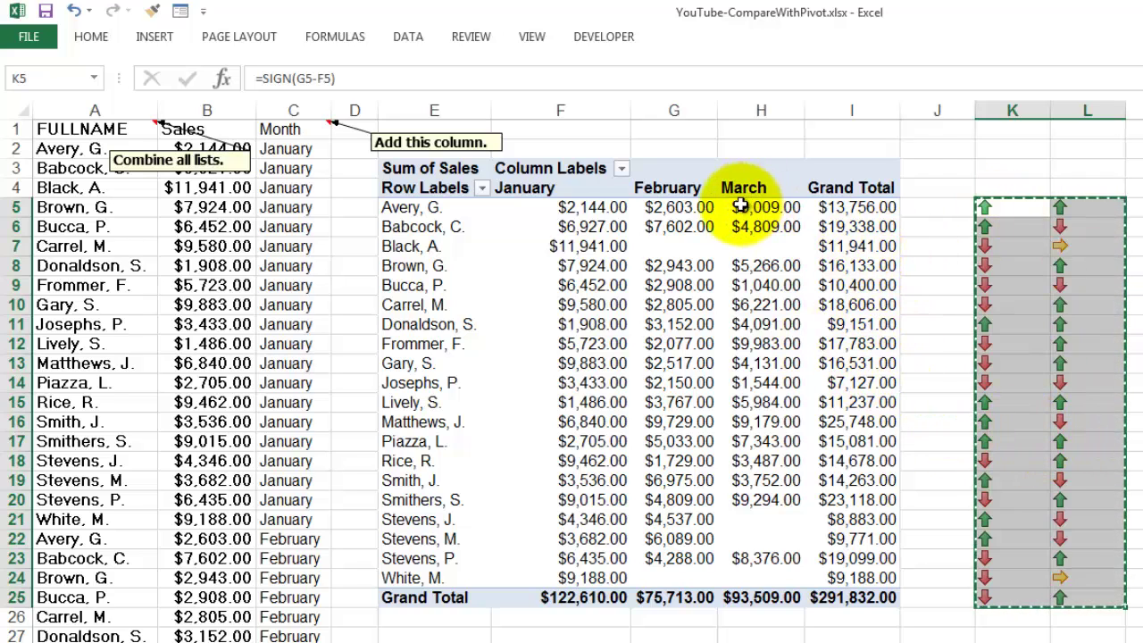
- Paste the copied K5:L25 arrows as a Linked Picture at cell G5
click(679, 207)
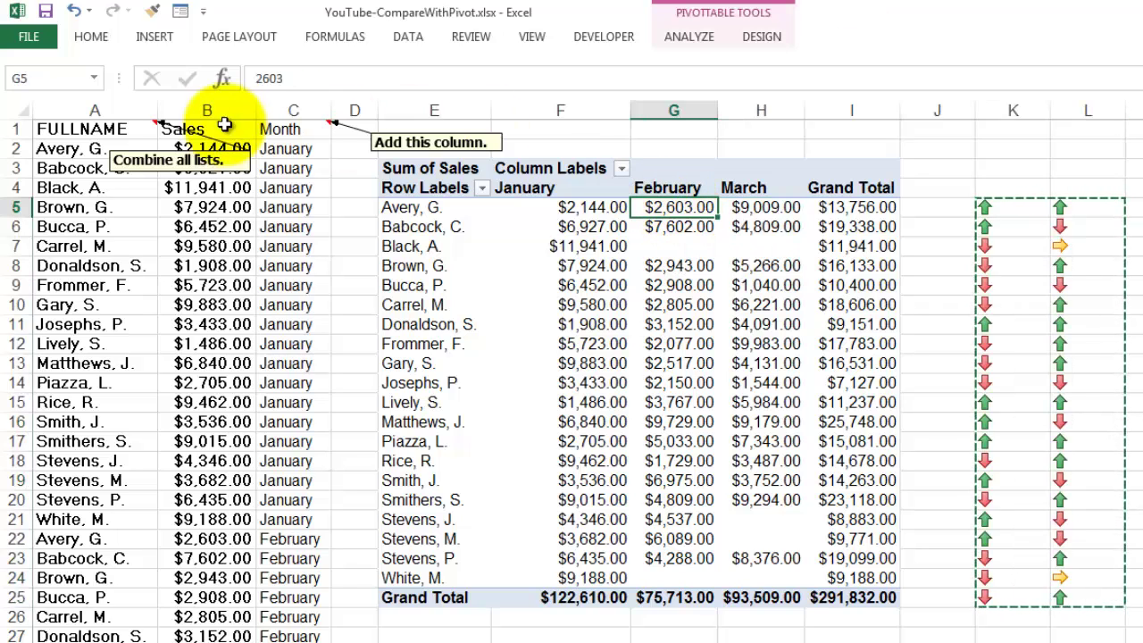
click(93, 40)
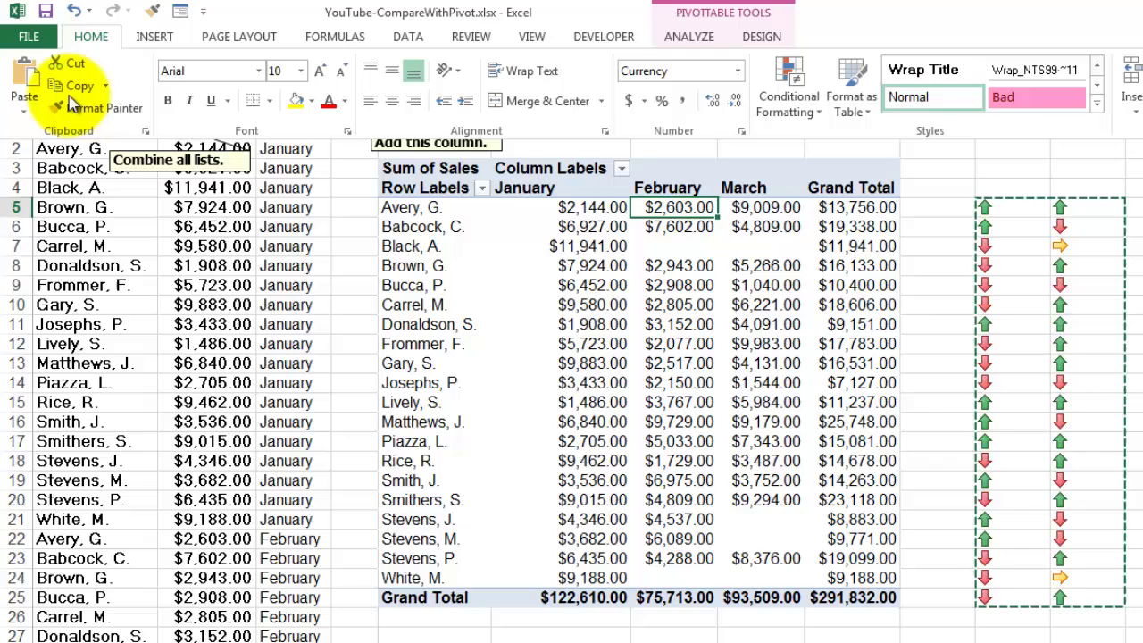
click(25, 113)
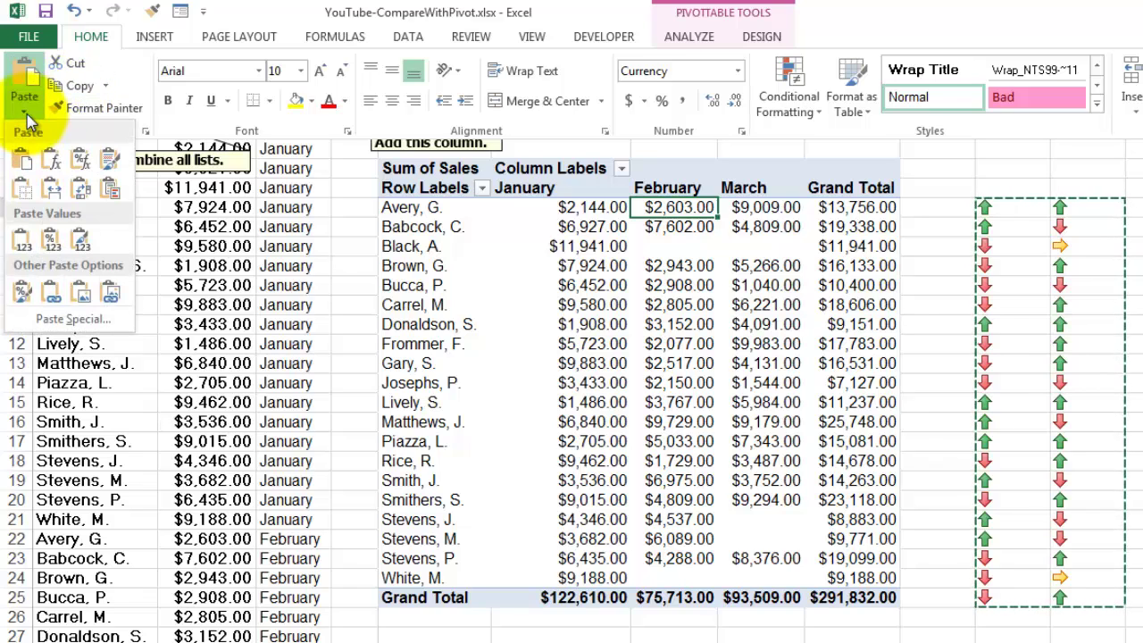
click(111, 297)
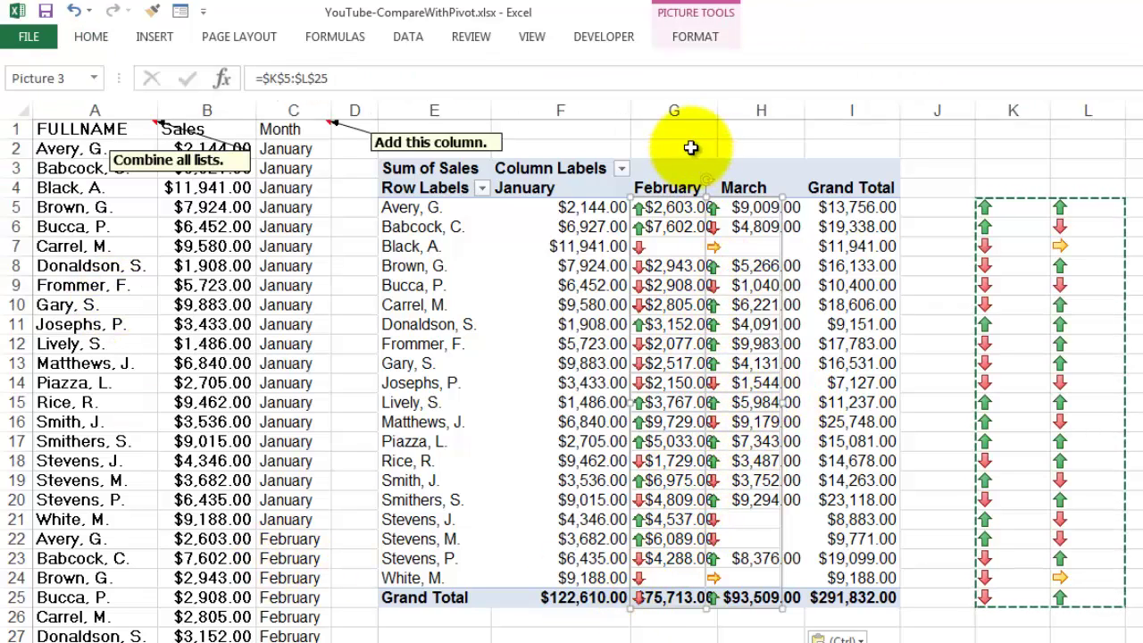
- Widen columns G and H and shift the arrow picture right, clear of the amounts
drag(719, 113, 742, 113)
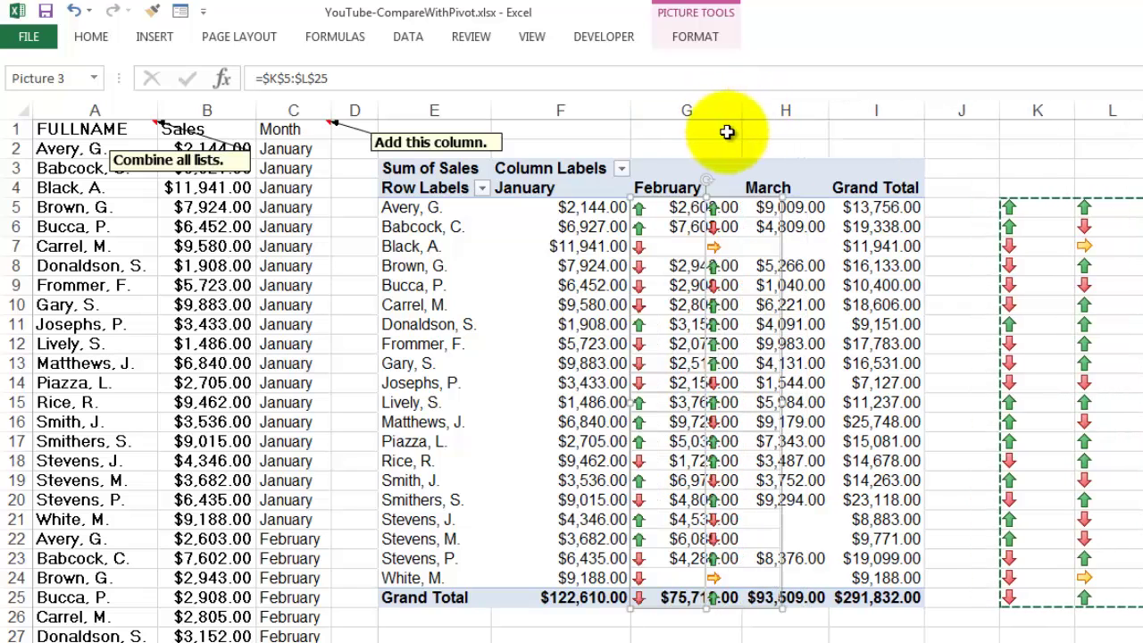
click(787, 110)
drag(825, 109, 861, 111)
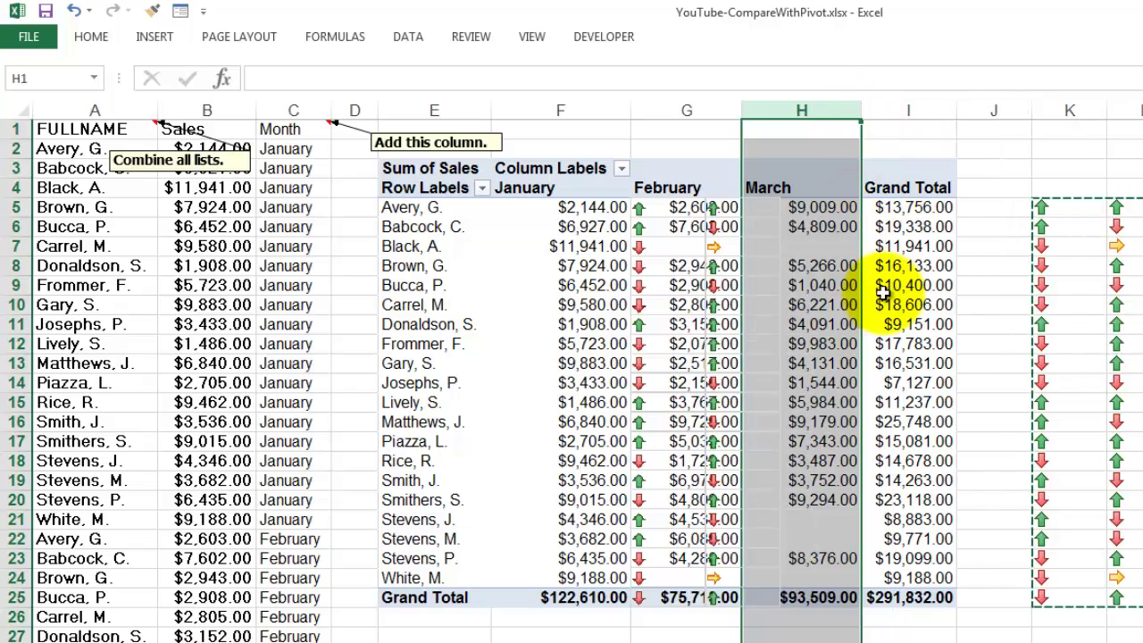
click(713, 212)
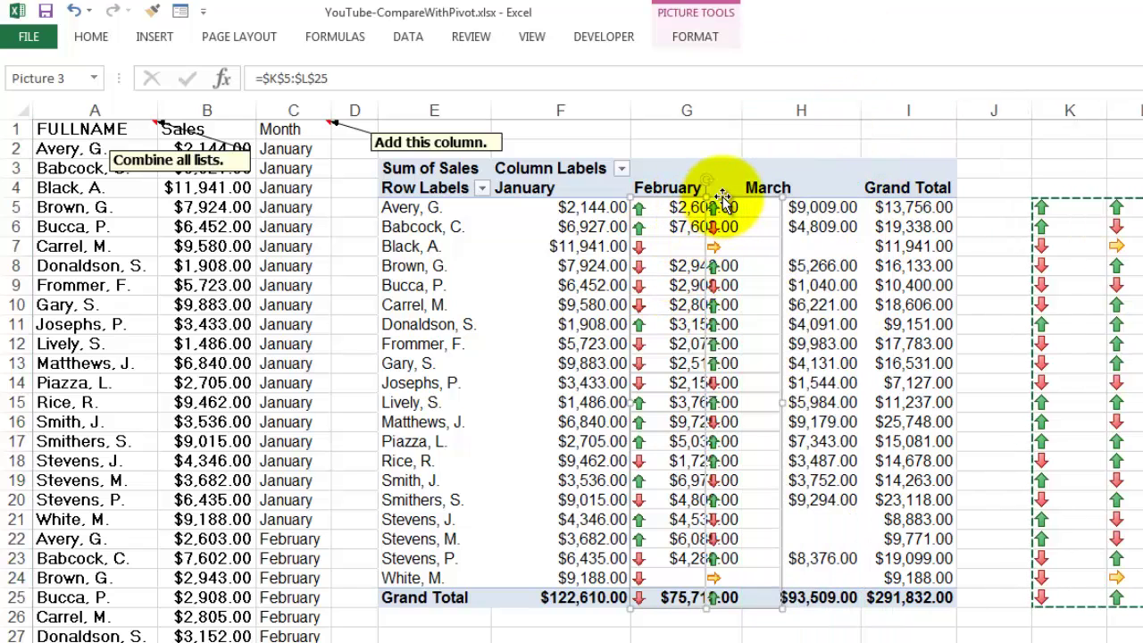
mouse_move(726, 198)
mouse_down()
mouse_move(766, 196)
mouse_move(746, 196)
mouse_up()
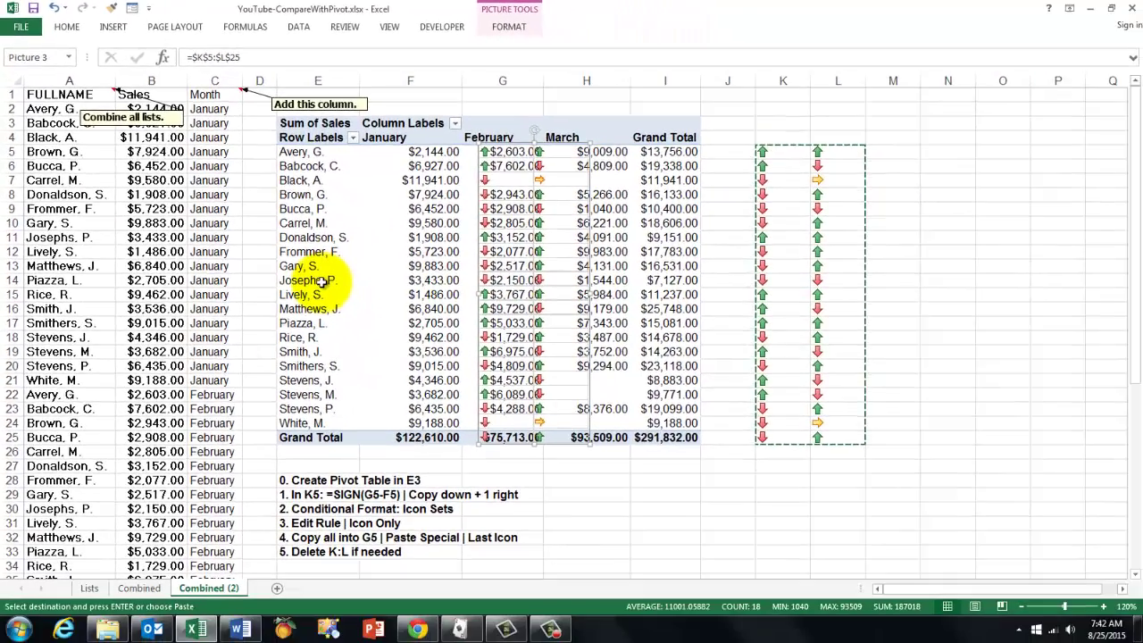
- Change the Sum of Sales currency format to 0 decimal places, e.g. $2,144
click(322, 281)
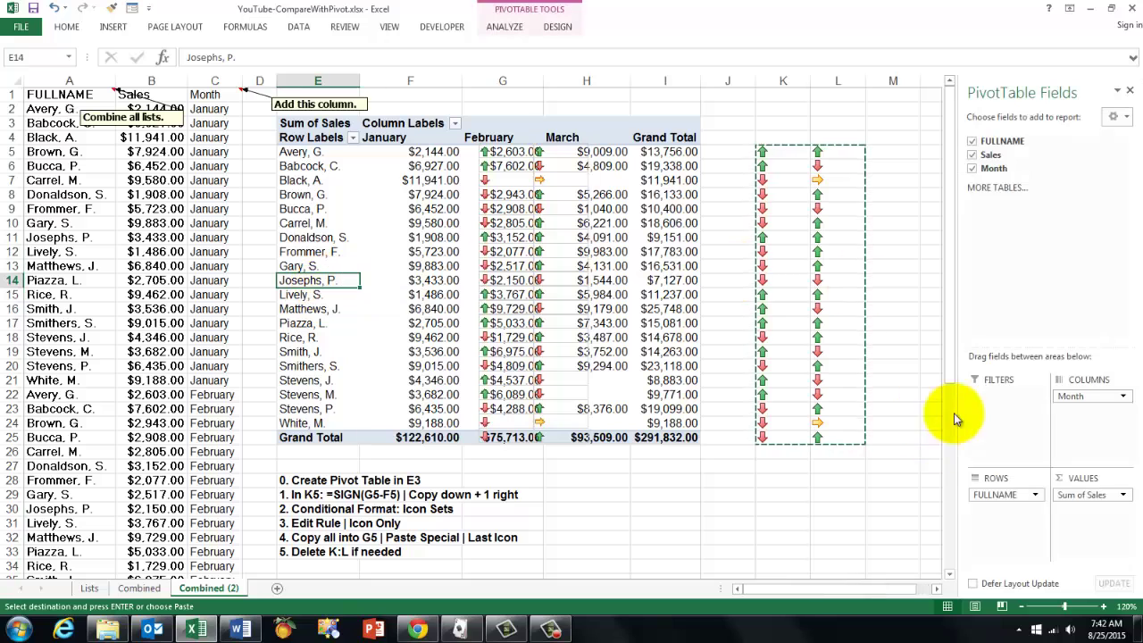
click(1118, 493)
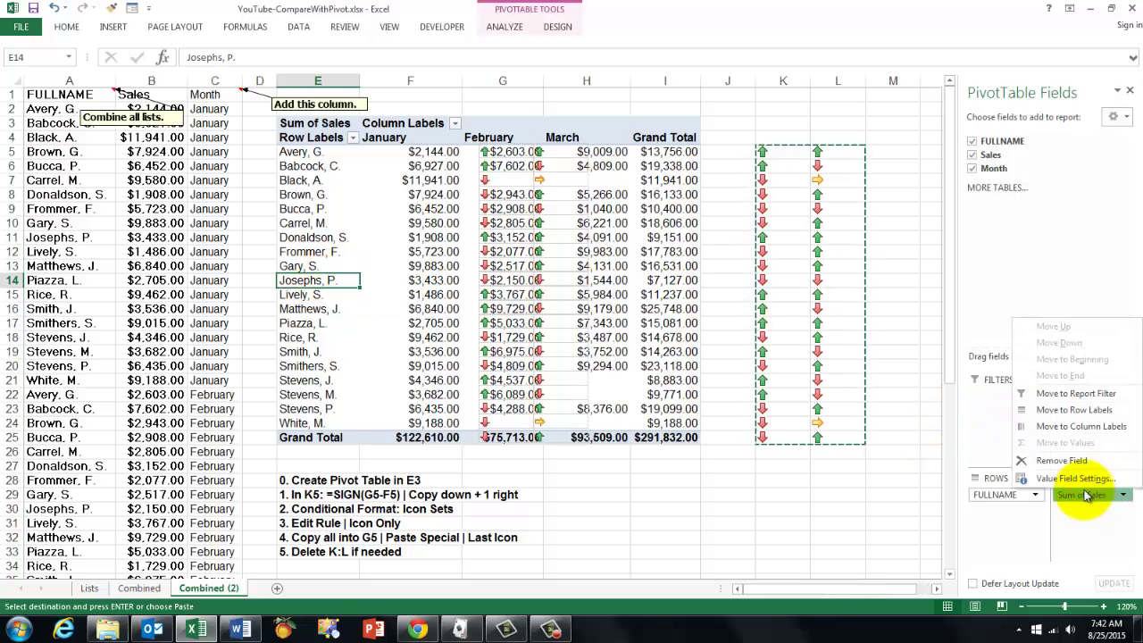
click(1065, 480)
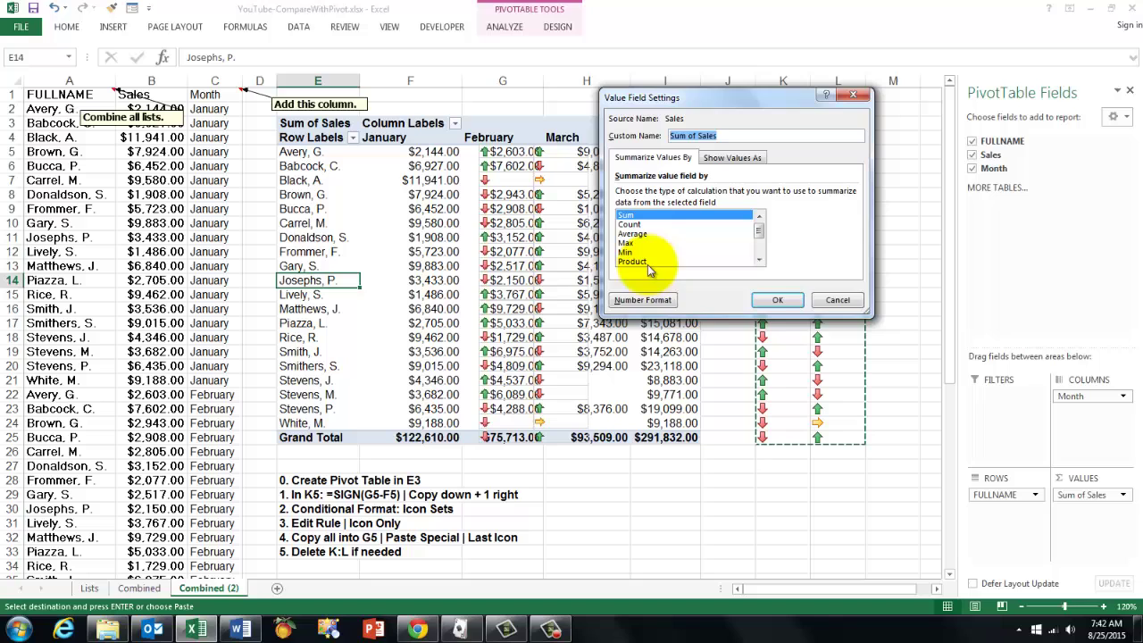
click(658, 301)
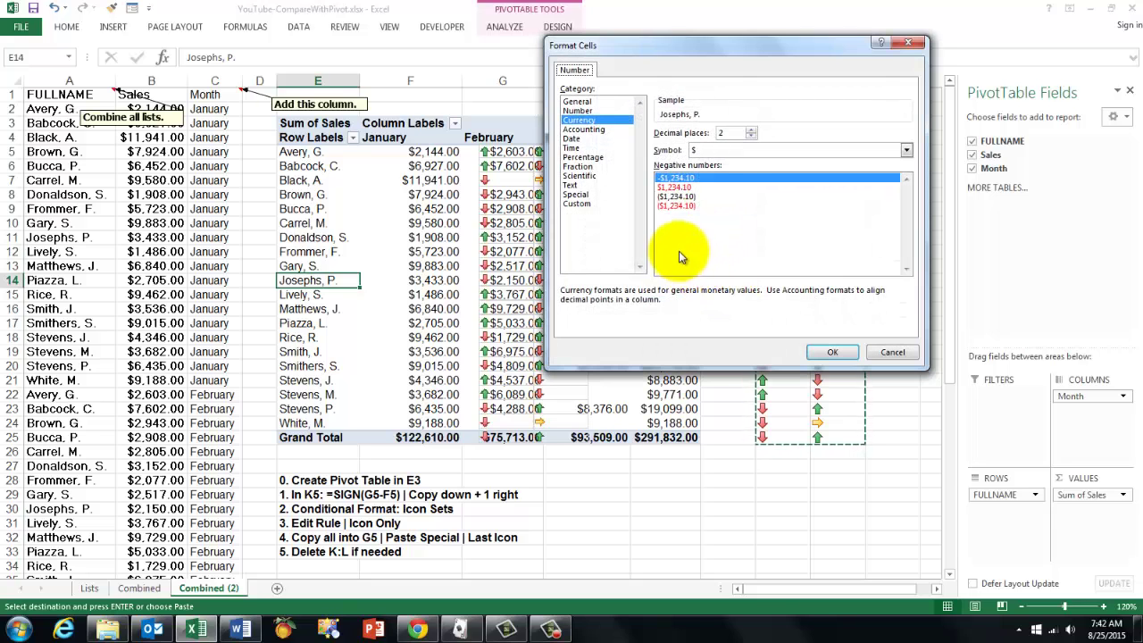
click(754, 136)
click(754, 136)
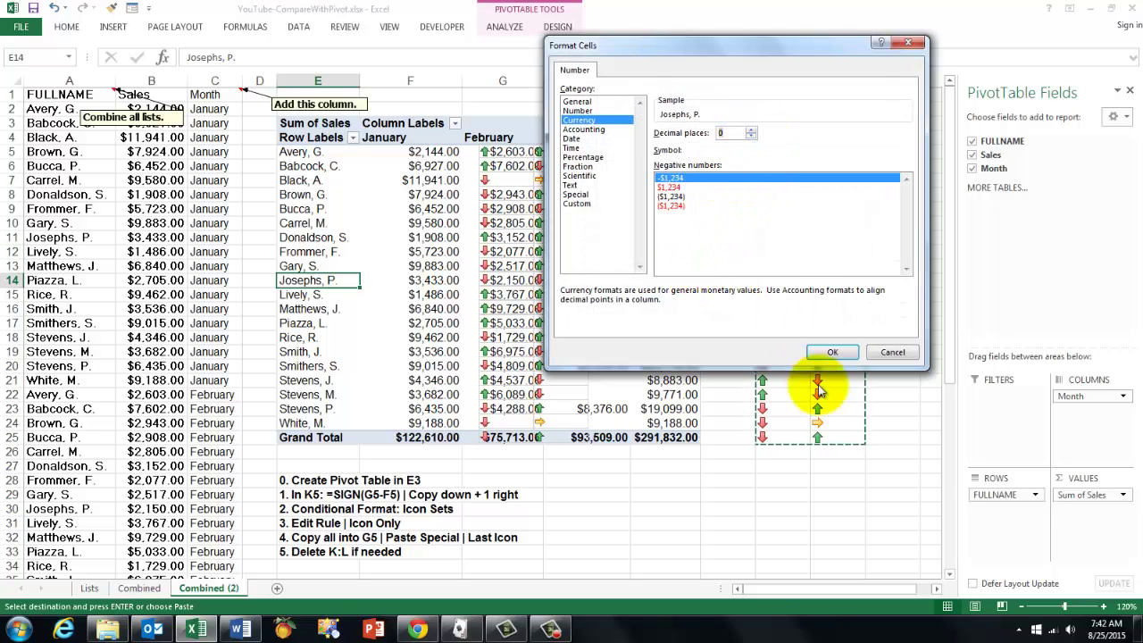
click(832, 354)
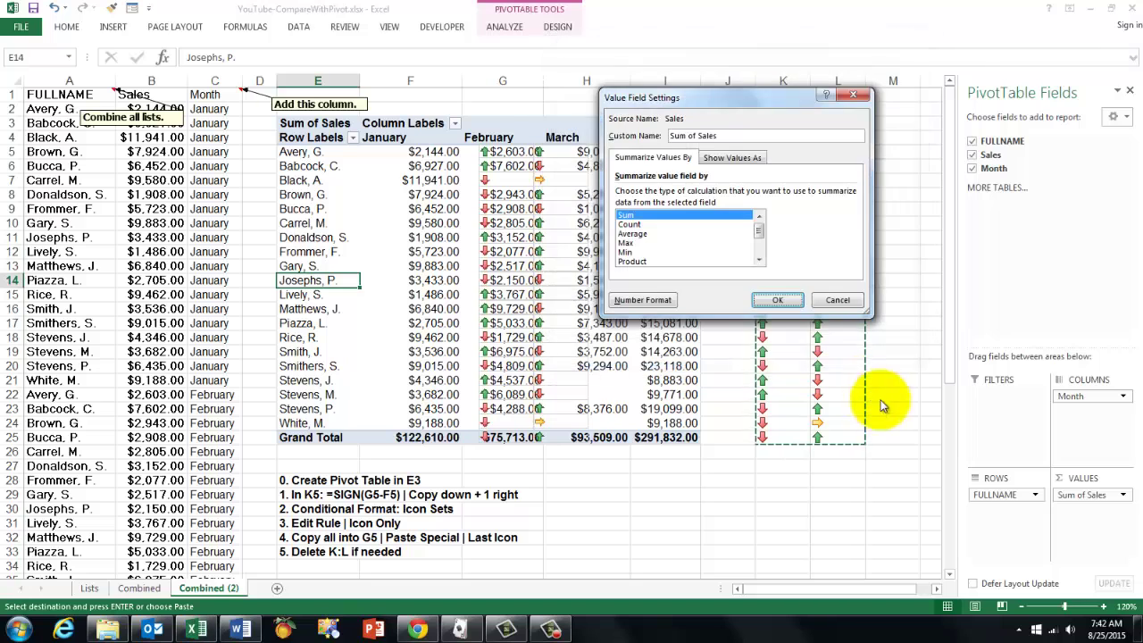
click(773, 301)
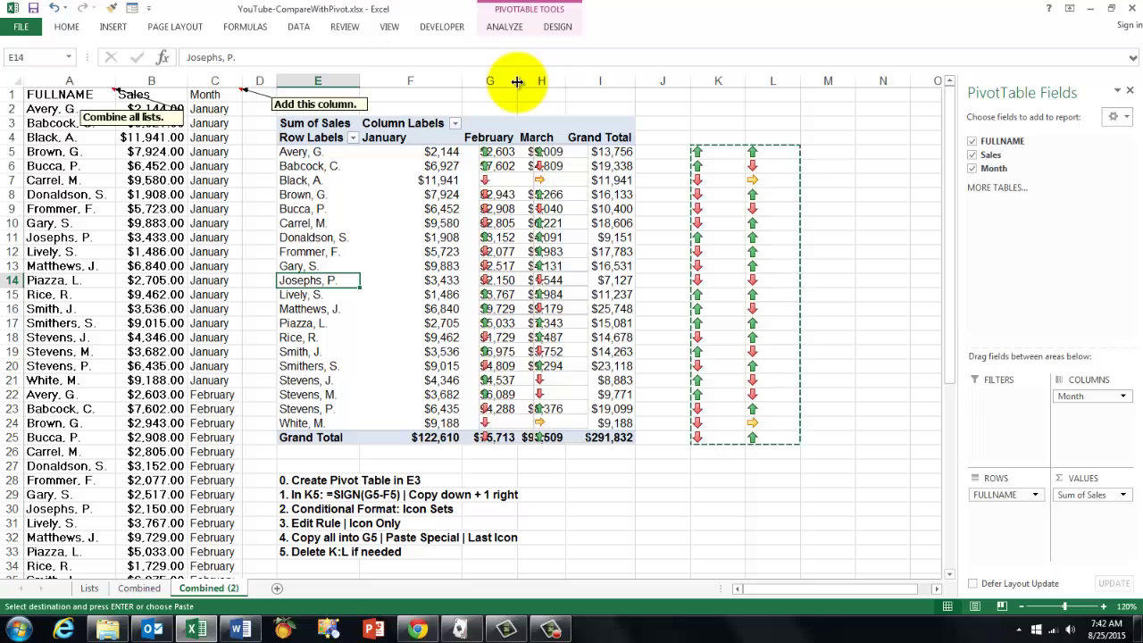
- Widen column G so the February dollar values clear the arrow icons, then deselect the pivot table
drag(517, 81, 610, 82)
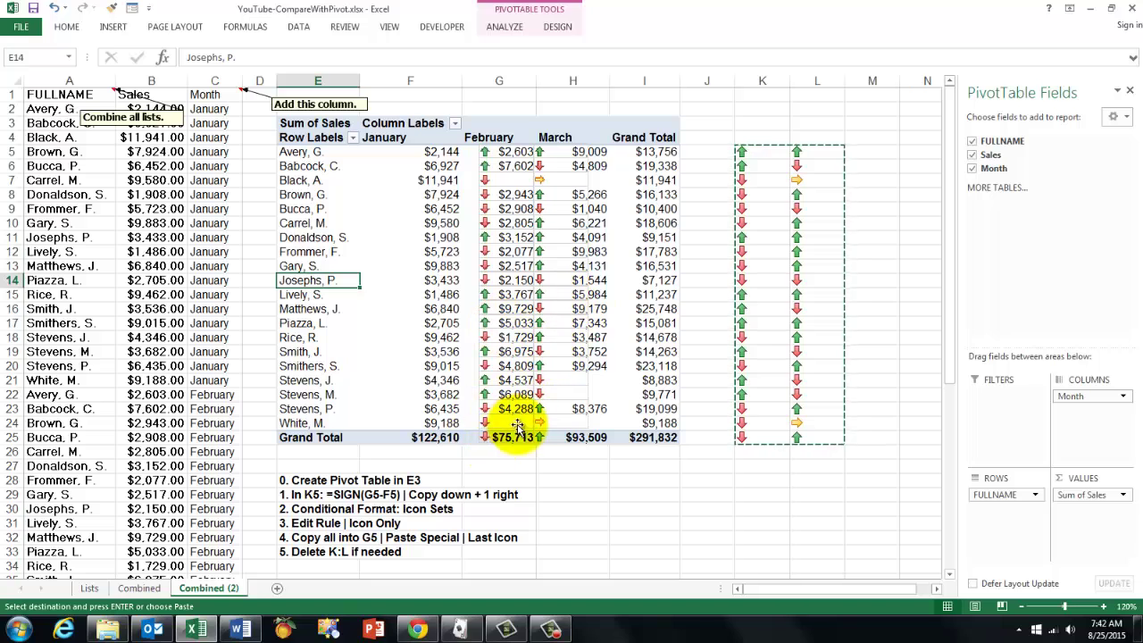
click(153, 268)
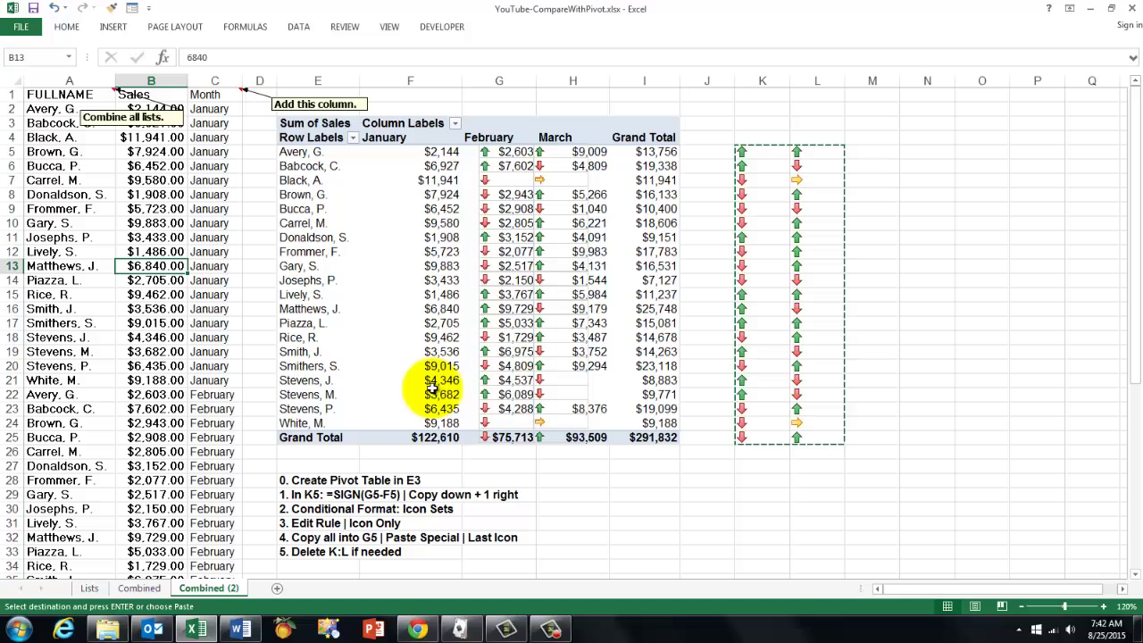